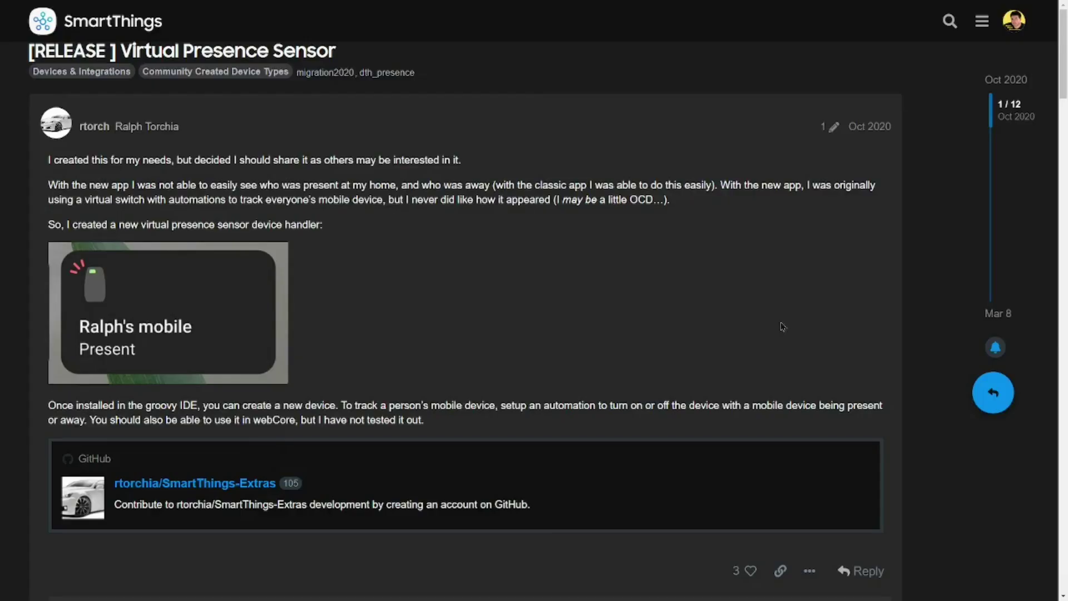
Highlight the post author's name in the release post, then clear the highlight.
{"action": "left_click_drag", "start_coordinate": [115, 127], "coordinate": [256, 139]}
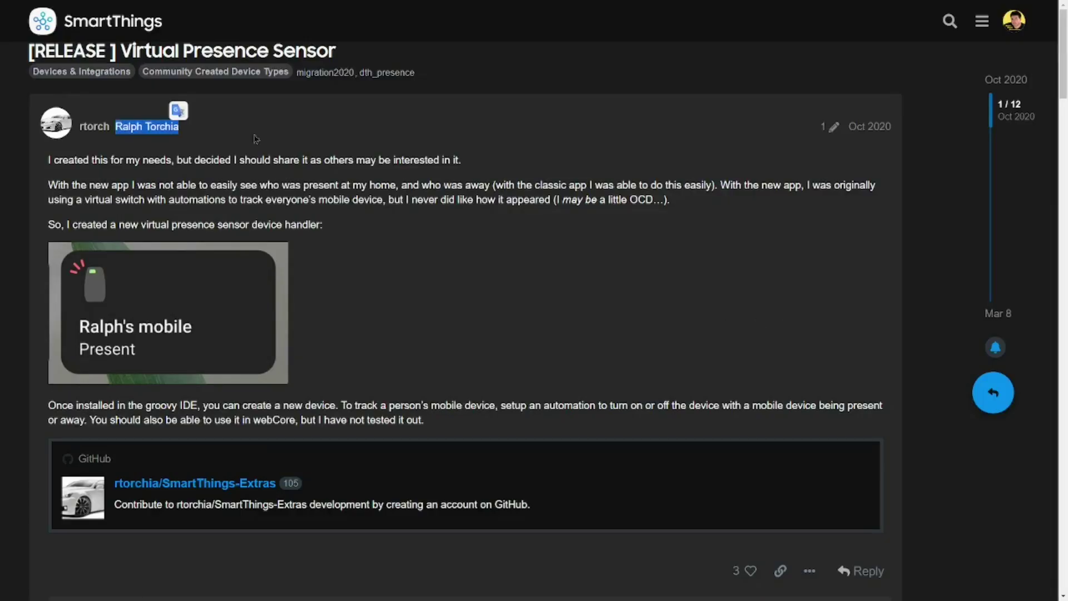
{"action": "left_click", "coordinate": [255, 139]}
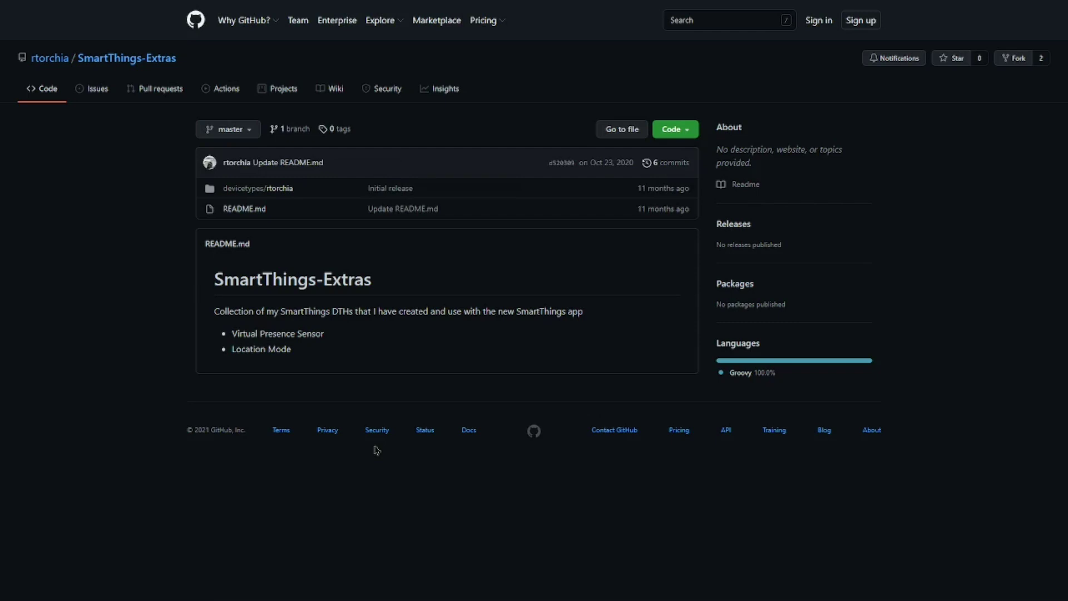
Open the green Code dropdown on the SmartThings-Extras repository page.
{"action": "left_click", "coordinate": [657, 129]}
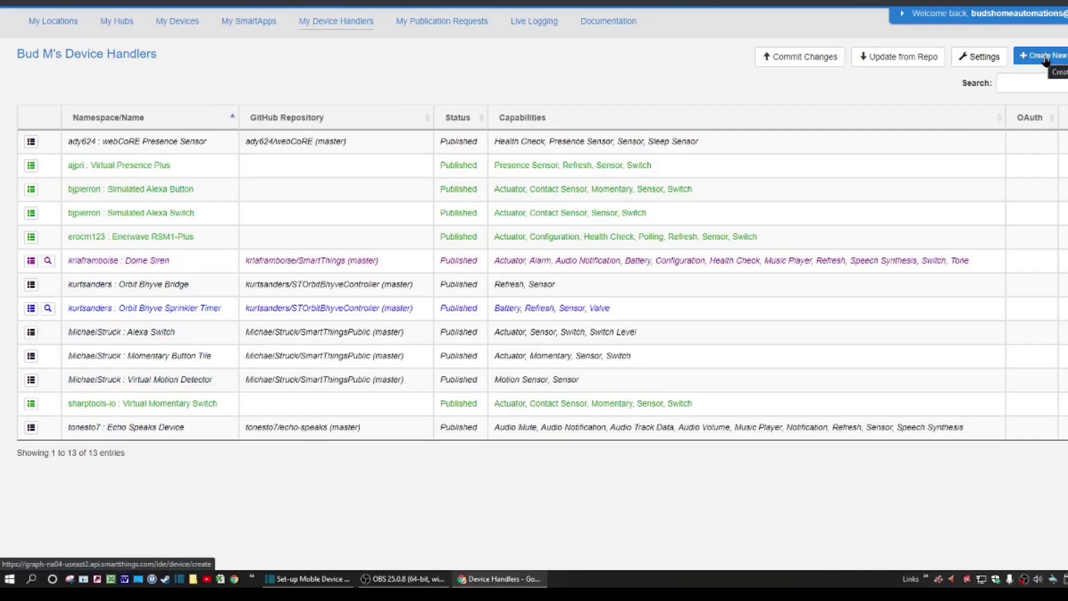
Start a new device handler From Code and paste in the copied Virtual Presence Sensor code.
{"action": "left_click", "coordinate": [1045, 58]}
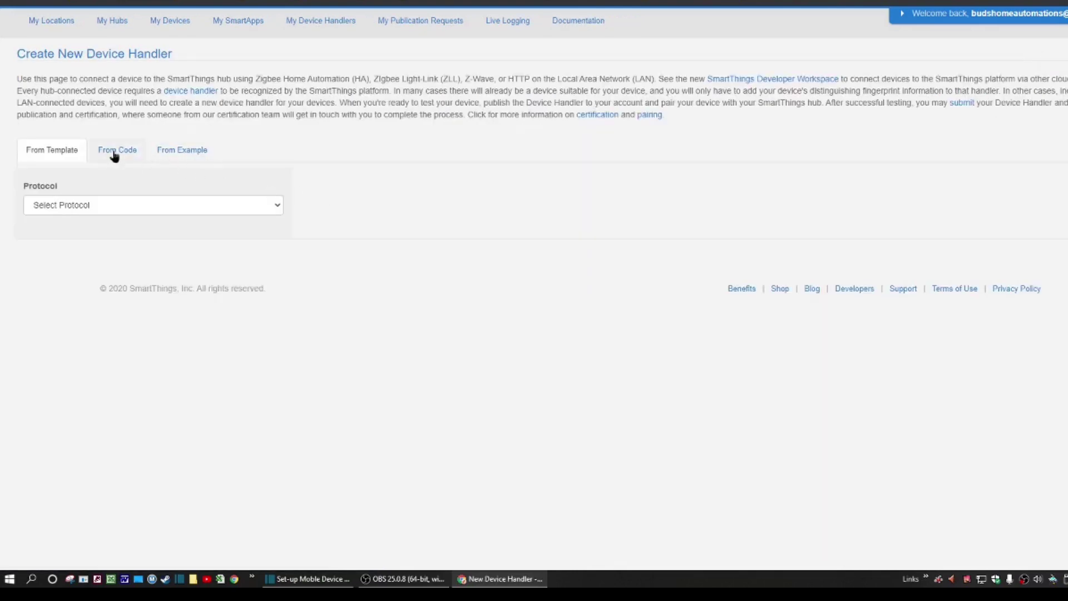
{"action": "left_click", "coordinate": [114, 152]}
{"action": "right_click", "coordinate": [69, 188]}
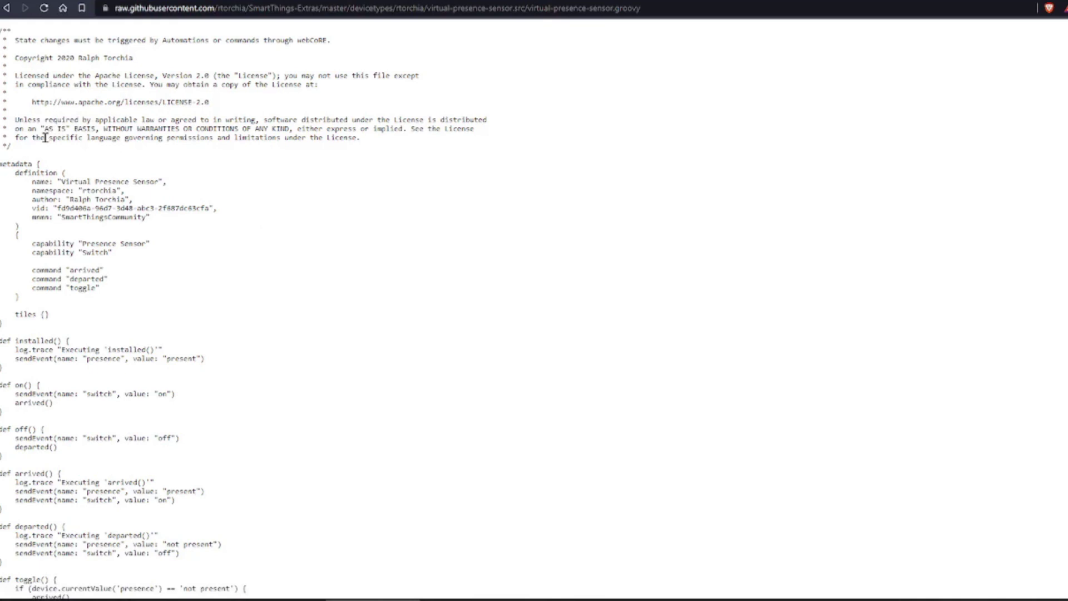
{"action": "key", "text": "ctrl+a"}
{"action": "right_click", "coordinate": [48, 138]}
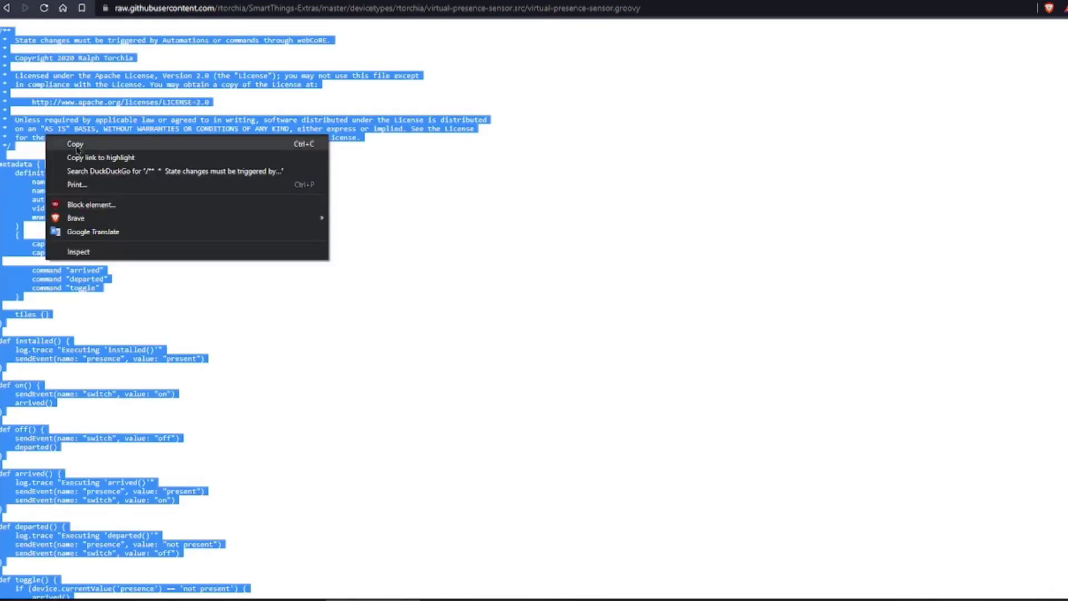
{"action": "left_click", "coordinate": [75, 144]}
{"action": "right_click", "coordinate": [101, 200]}
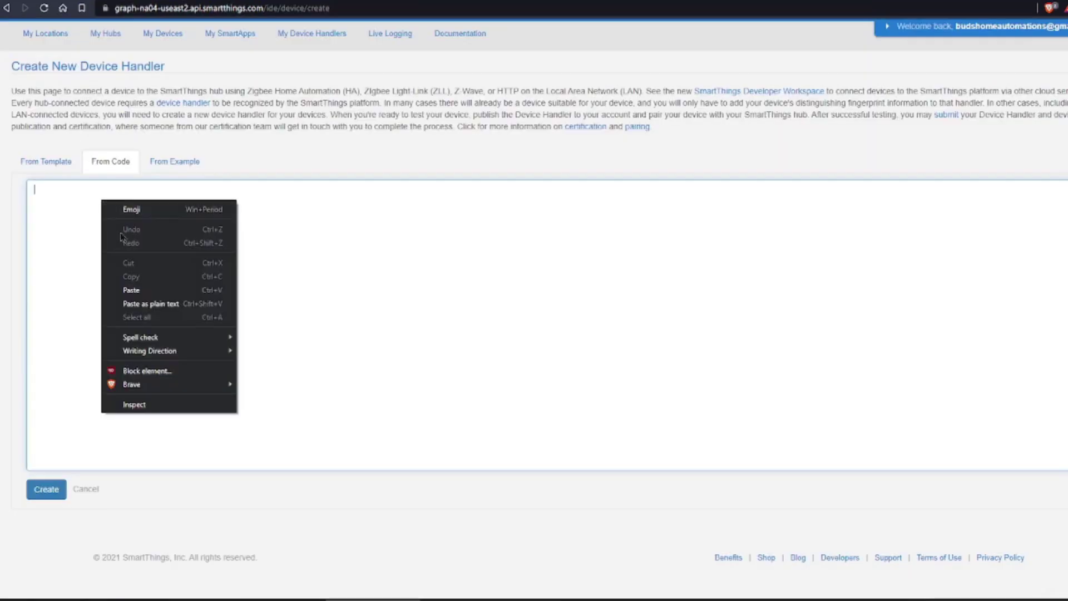
{"action": "left_click", "coordinate": [142, 289]}
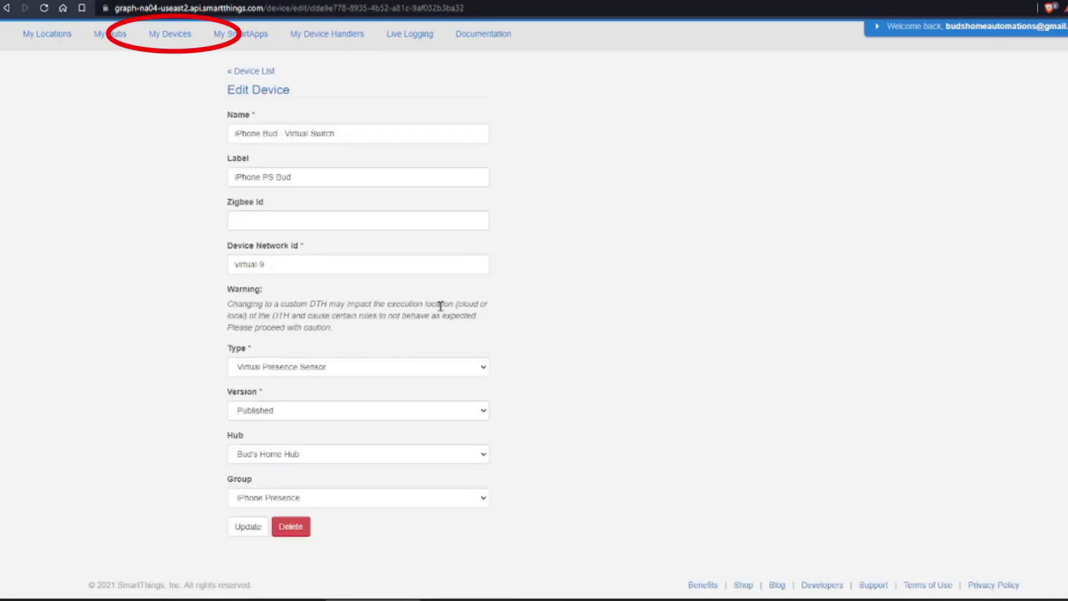
Set the iPhone PS Bud device type to Virtual Presence Sensor and save it.
{"action": "left_click", "coordinate": [453, 368]}
{"action": "scroll", "coordinate": [460, 394], "scroll_direction": "down", "scroll_amount": 1}
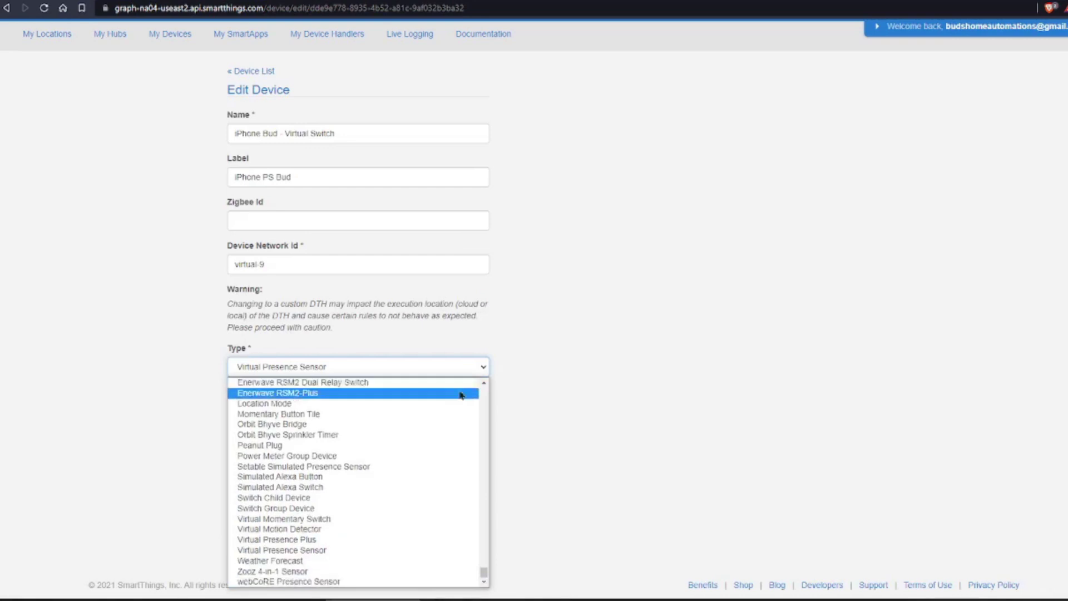
{"action": "left_click", "coordinate": [319, 553]}
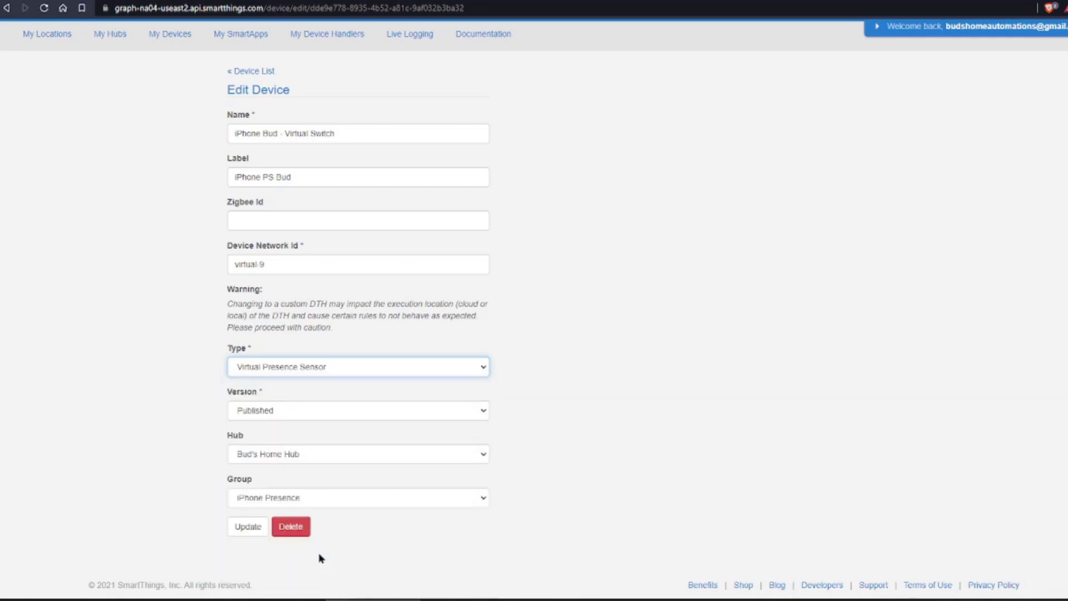
{"action": "left_click", "coordinate": [248, 527]}
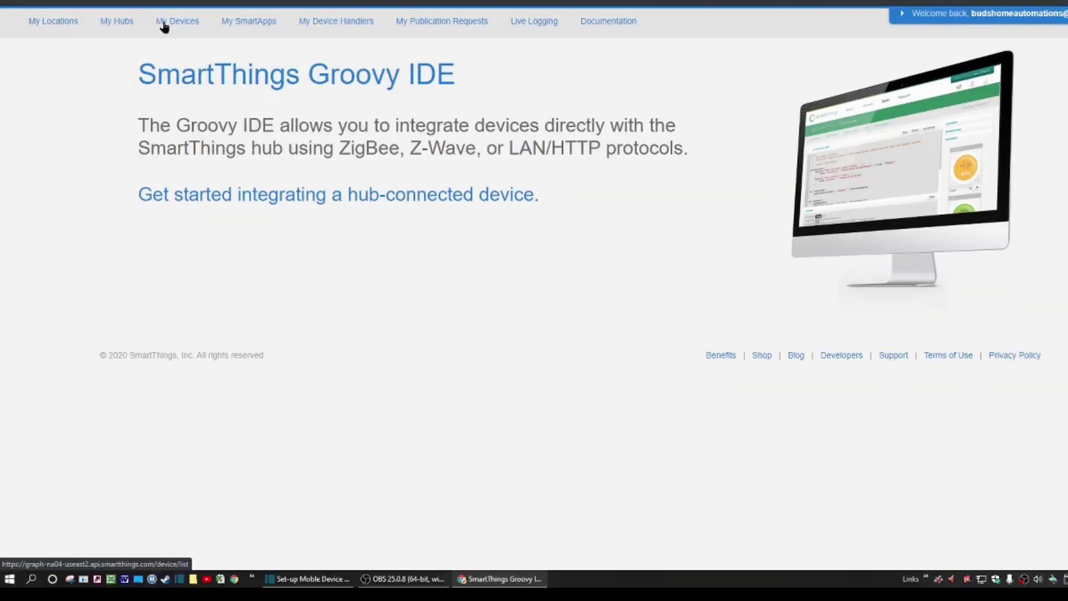
Create a new device handler From Code using the pasted presence sensor code.
{"action": "left_click", "coordinate": [336, 21]}
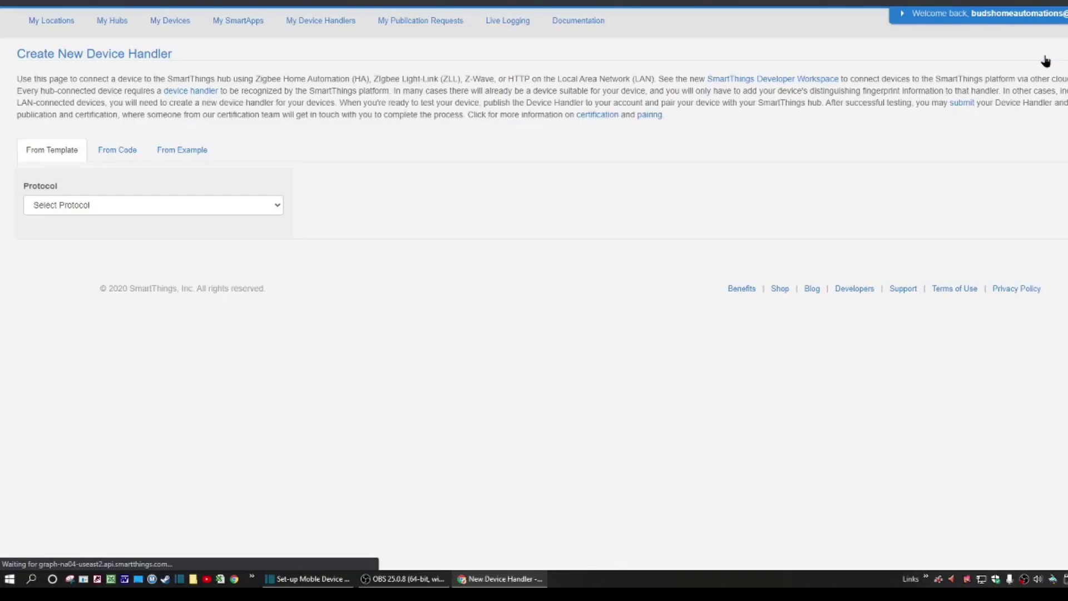
{"action": "left_click", "coordinate": [114, 151]}
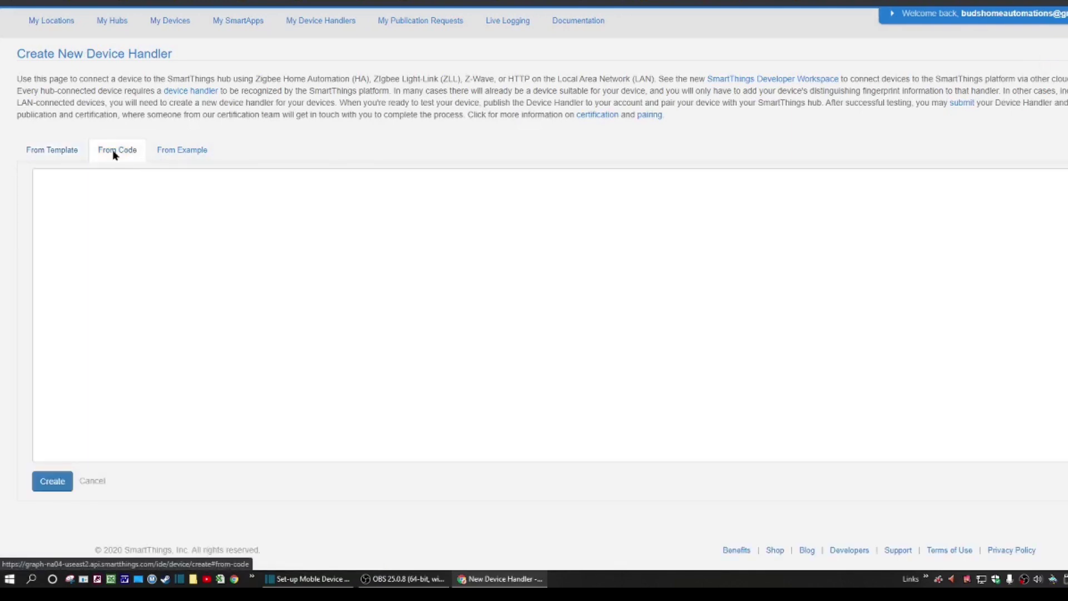
{"action": "left_click", "coordinate": [68, 187]}
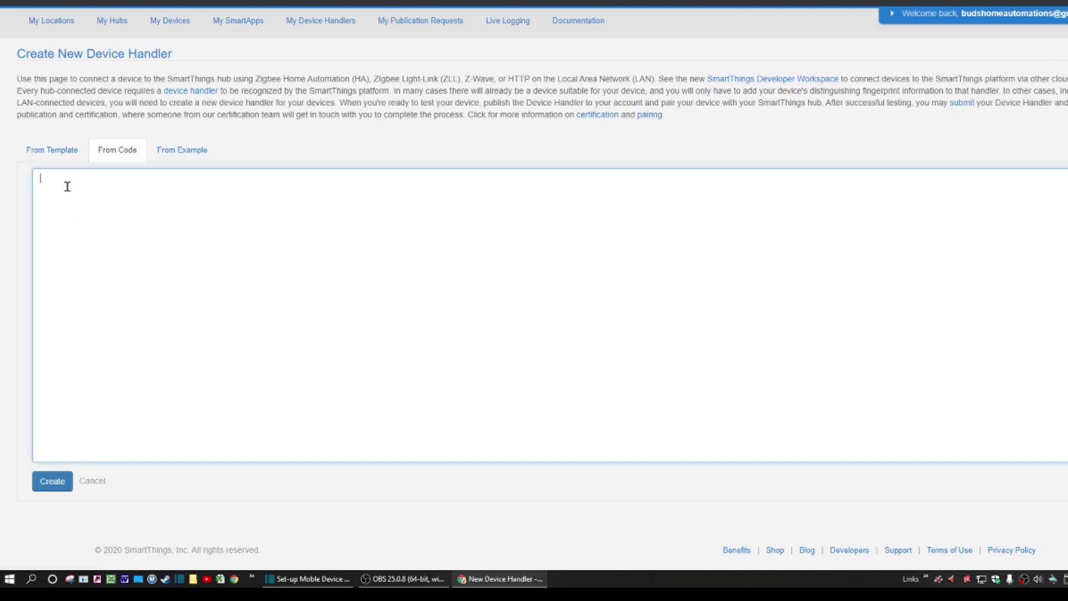
{"action": "right_click", "coordinate": [67, 186]}
{"action": "left_click", "coordinate": [114, 275]}
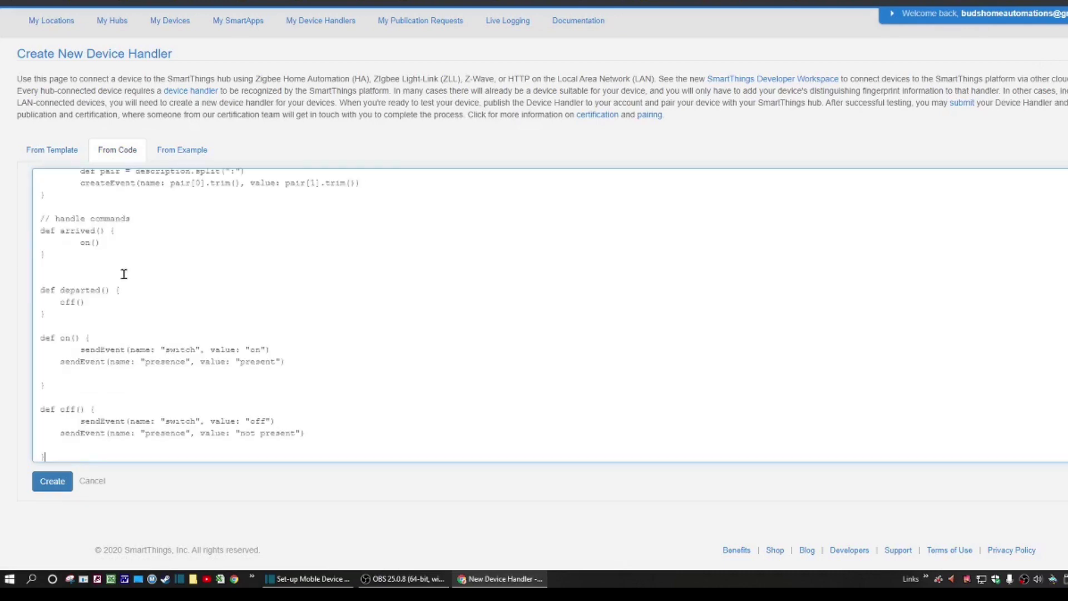
{"action": "left_click", "coordinate": [59, 485]}
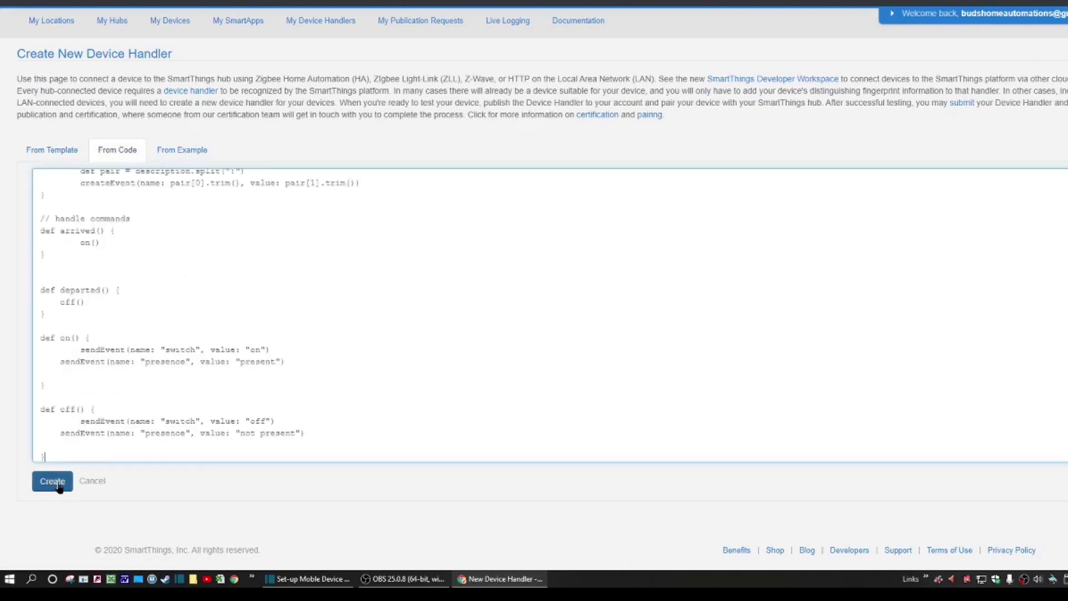
{"action": "left_click", "coordinate": [61, 487]}
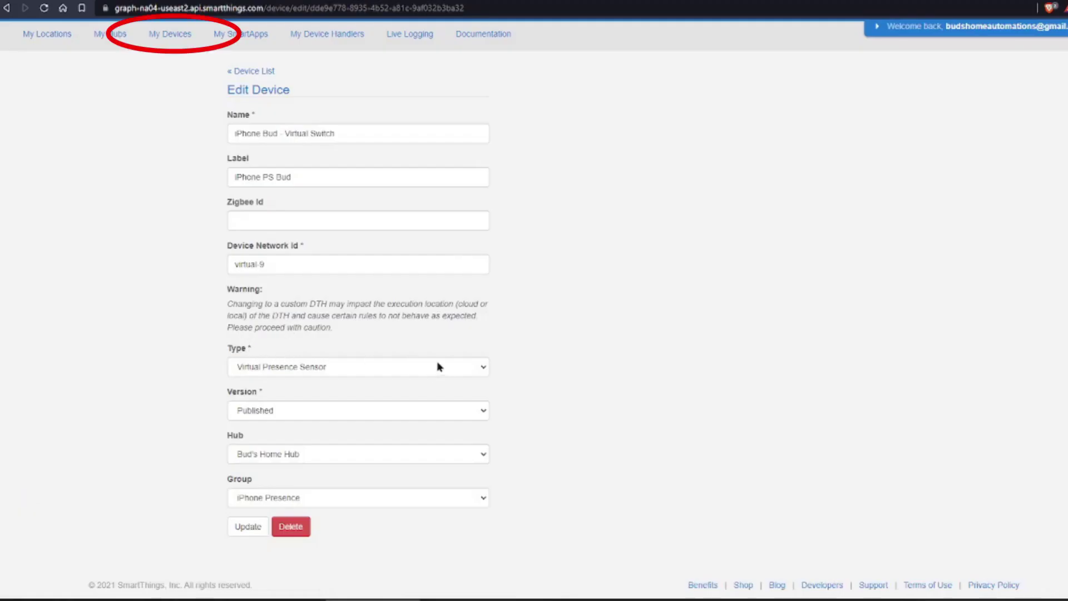
Pick Virtual Presence Sensor from the Type list for iPhone PS Bud and click Update.
{"action": "left_click", "coordinate": [481, 370]}
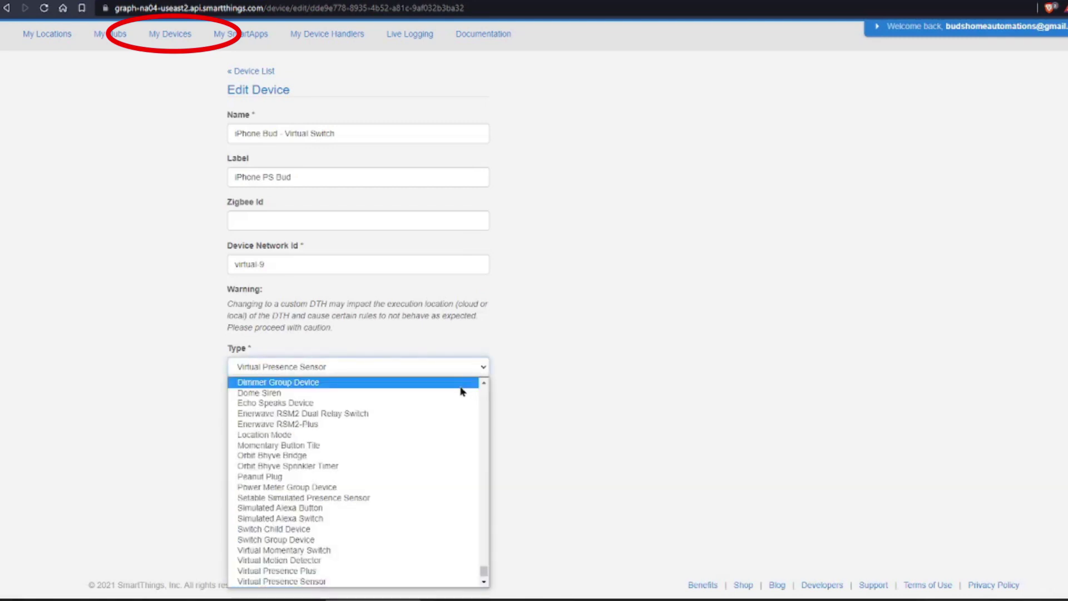
{"action": "scroll", "coordinate": [468, 389], "scroll_direction": "down", "scroll_amount": 1}
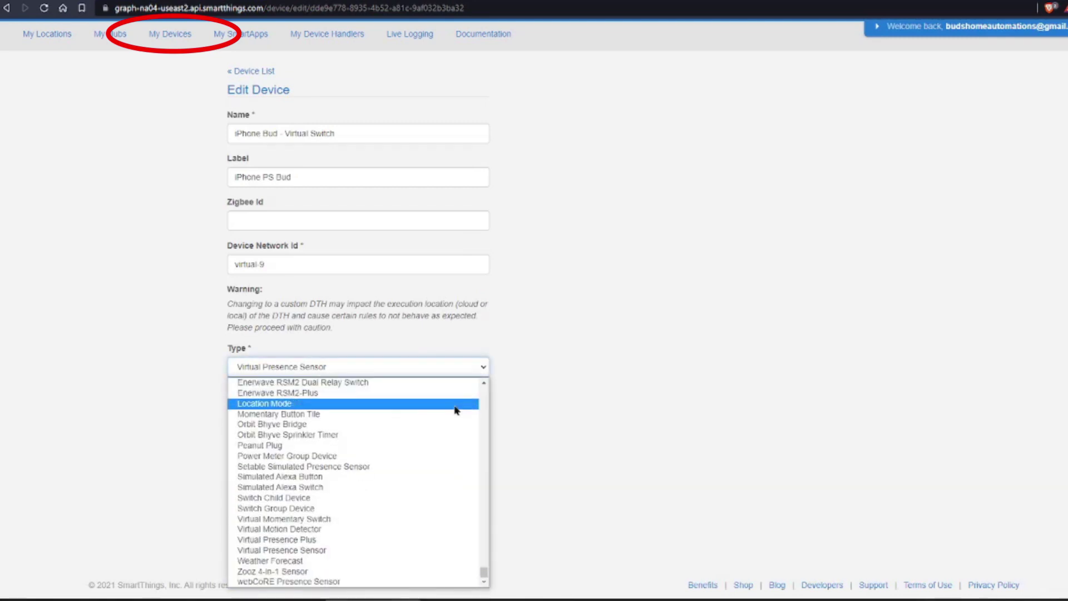
{"action": "left_click", "coordinate": [320, 554]}
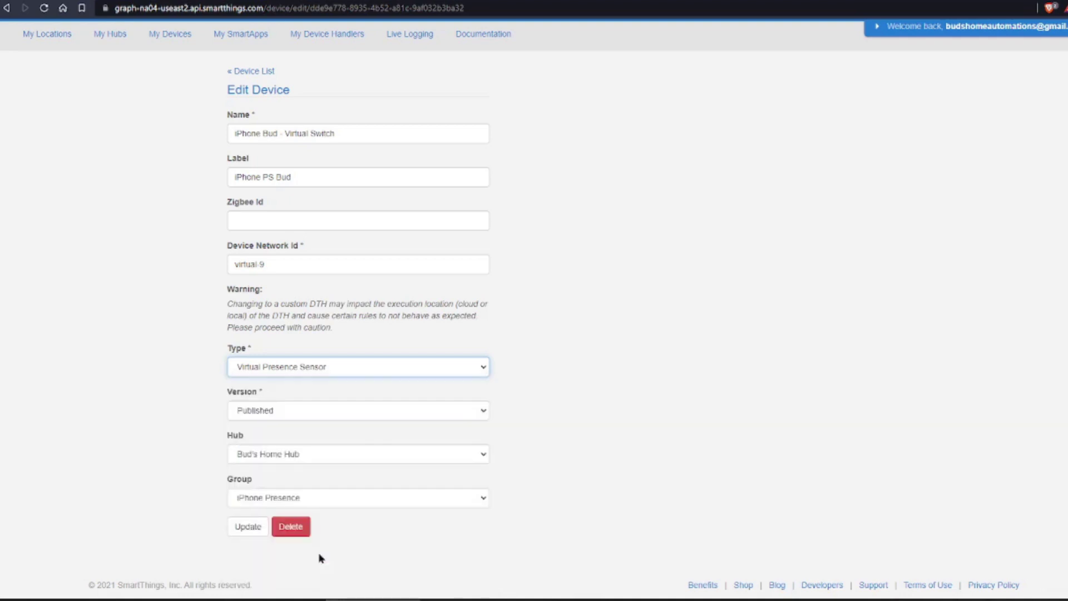
{"action": "left_click", "coordinate": [249, 527]}
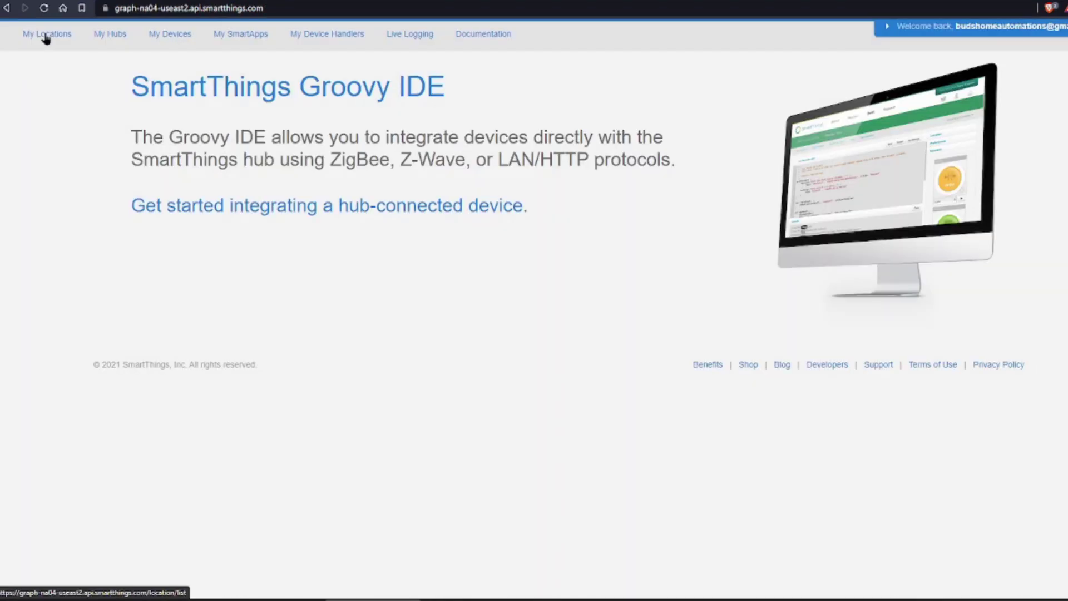
Go from My Locations through the home location to My Device Handlers.
{"action": "left_click", "coordinate": [46, 36]}
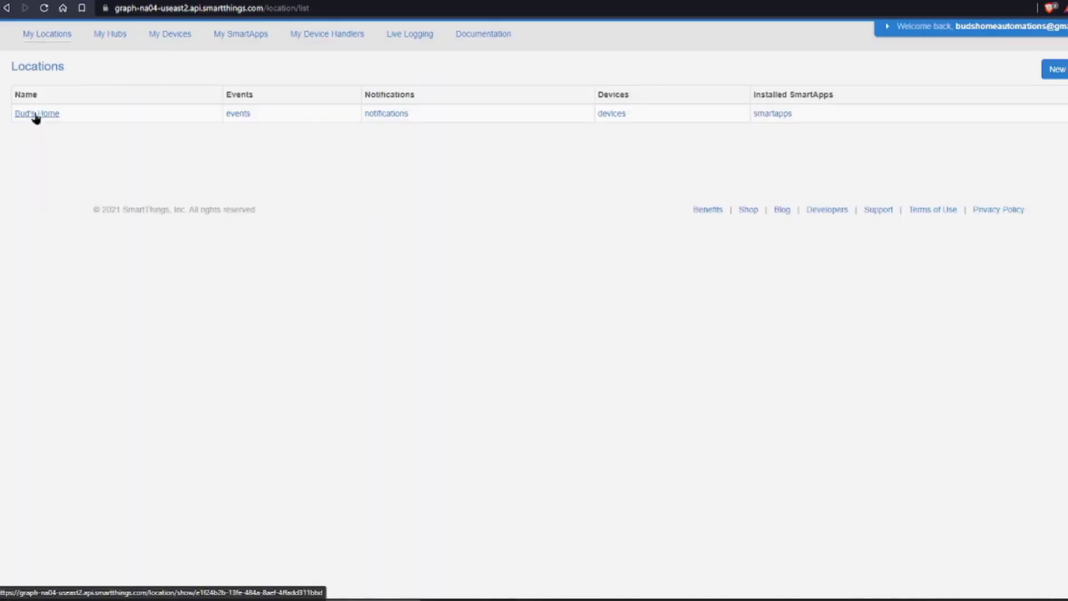
{"action": "left_click", "coordinate": [36, 115]}
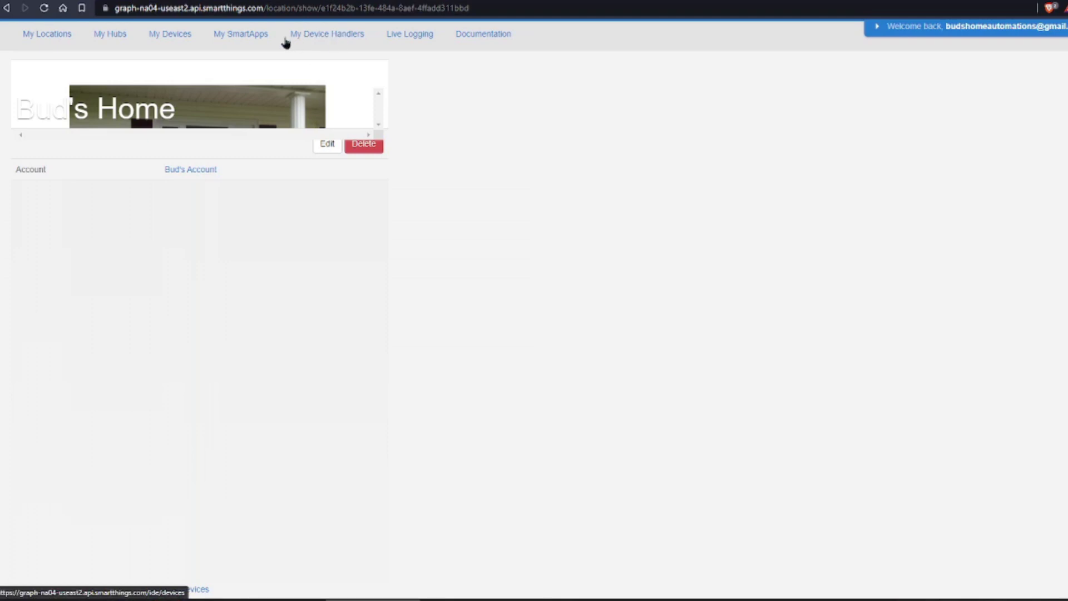
{"action": "left_click", "coordinate": [321, 38]}
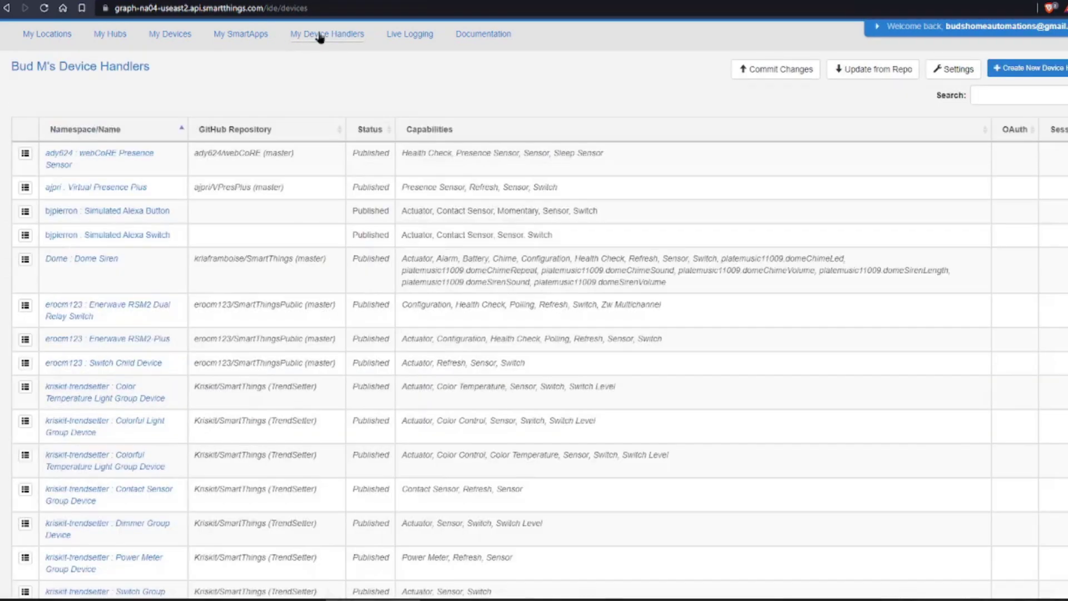
Locate and highlight the rtorchia Location Mode and Virtual Presence Sensor handler names.
{"action": "scroll", "coordinate": [329, 236], "scroll_direction": "down", "scroll_amount": 6}
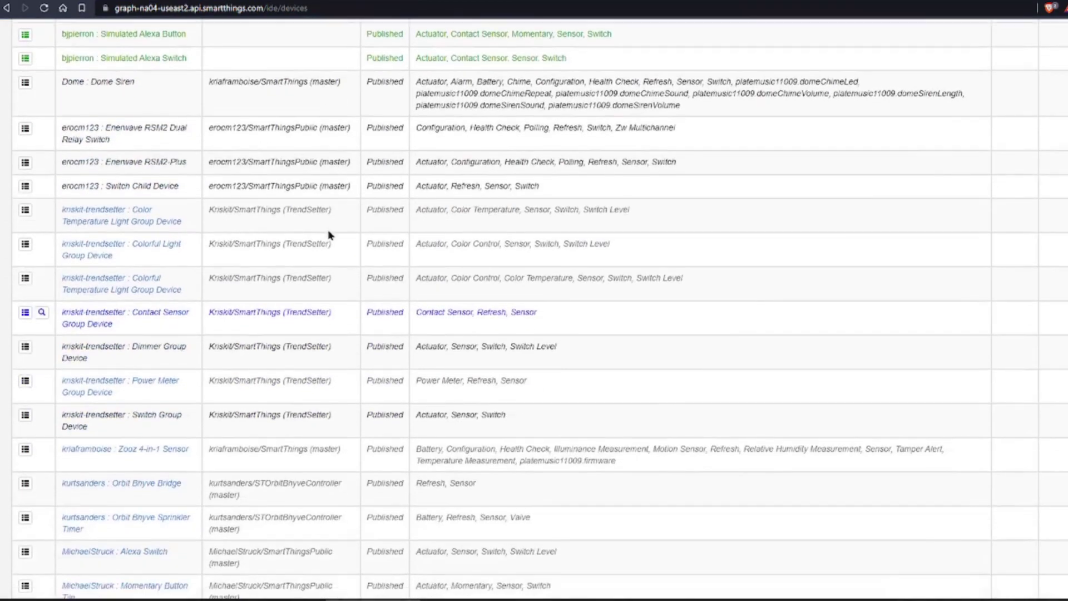
{"action": "scroll", "coordinate": [329, 236], "scroll_direction": "down", "scroll_amount": 2}
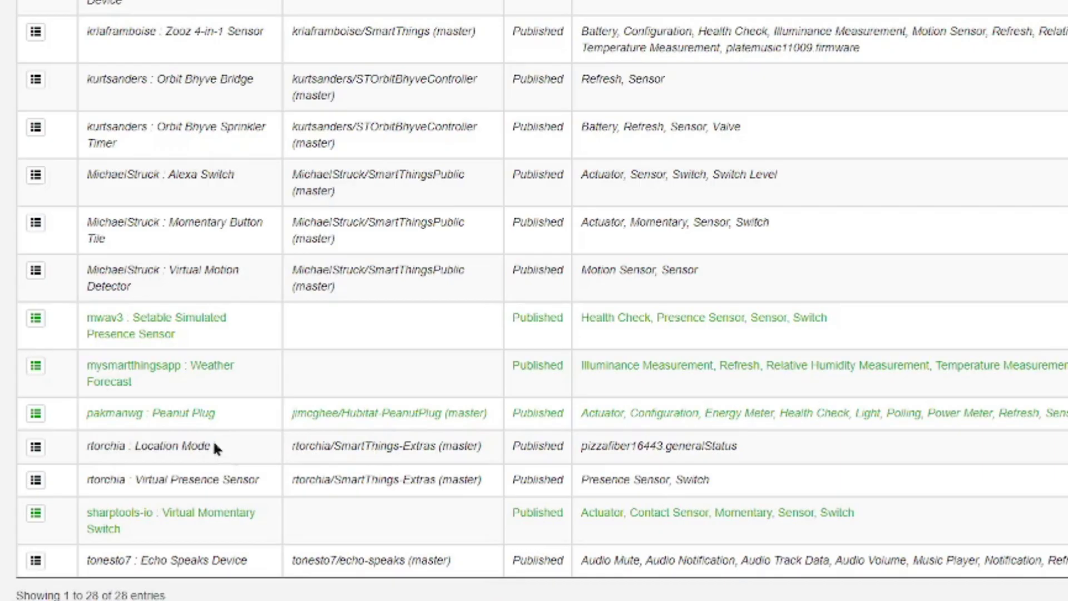
{"action": "left_click_drag", "start_coordinate": [151, 475], "coordinate": [57, 475]}
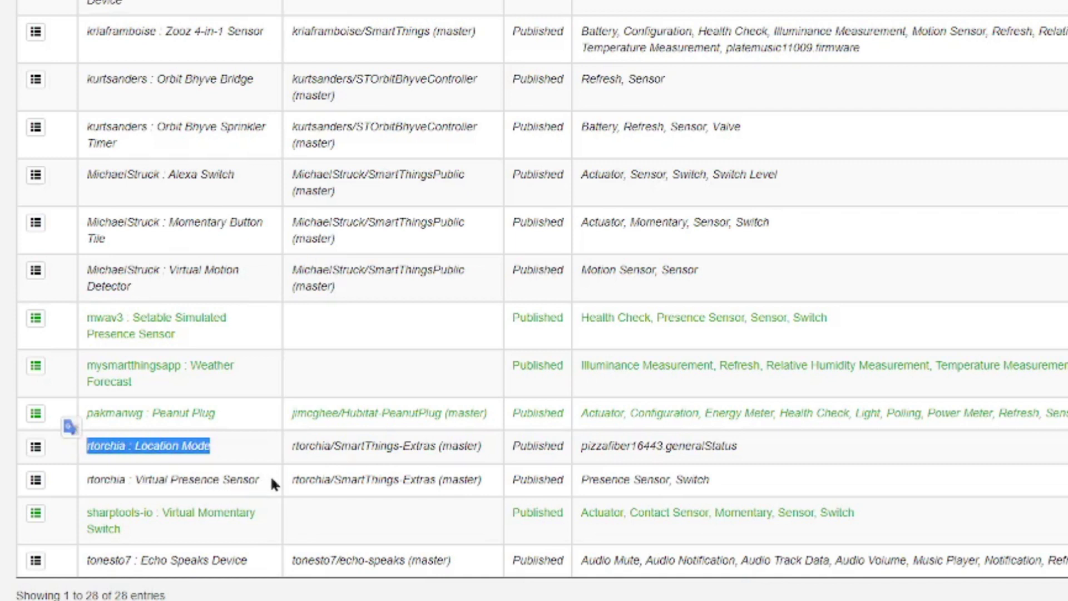
{"action": "left_click_drag", "start_coordinate": [271, 479], "coordinate": [78, 477]}
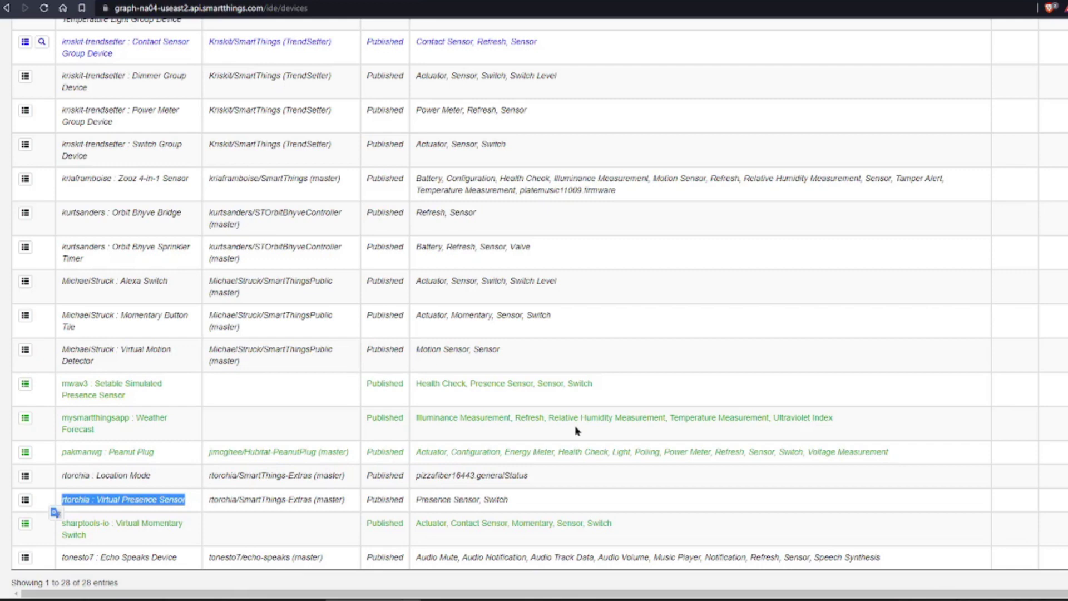
{"action": "scroll", "coordinate": [580, 422], "scroll_direction": "up", "scroll_amount": 10}
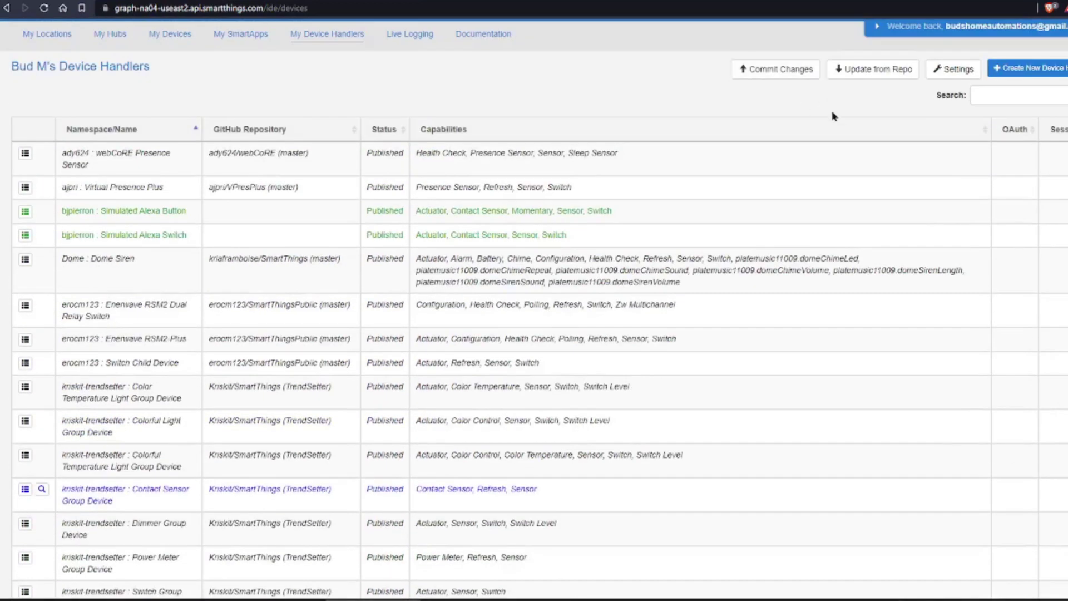
Begin another Create New Device Handler page set to the From Code tab.
{"action": "left_click", "coordinate": [1023, 69]}
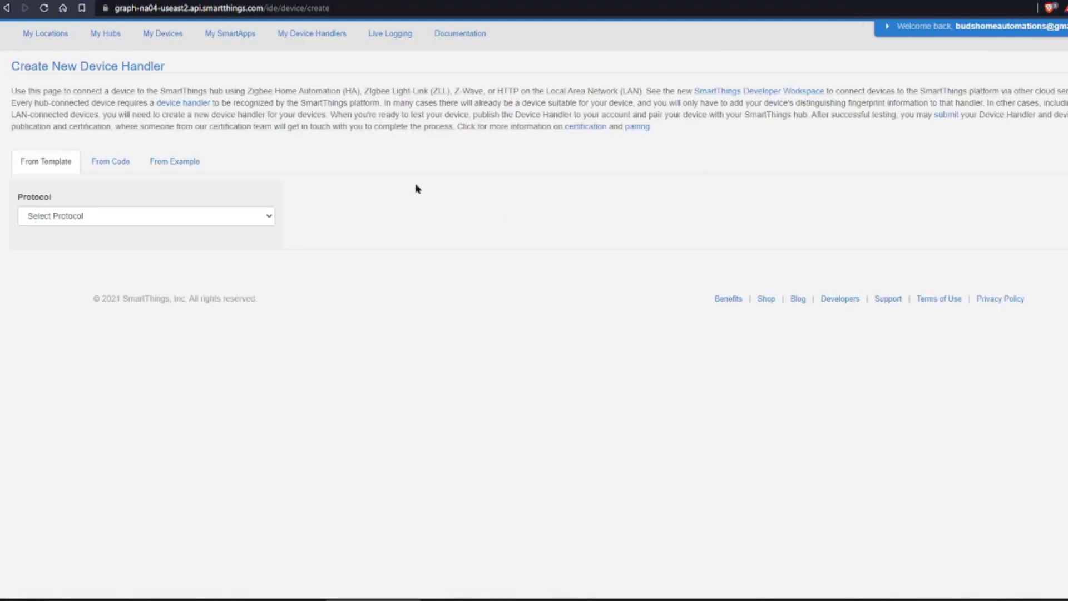
{"action": "left_click_drag", "start_coordinate": [183, 69], "coordinate": [5, 76]}
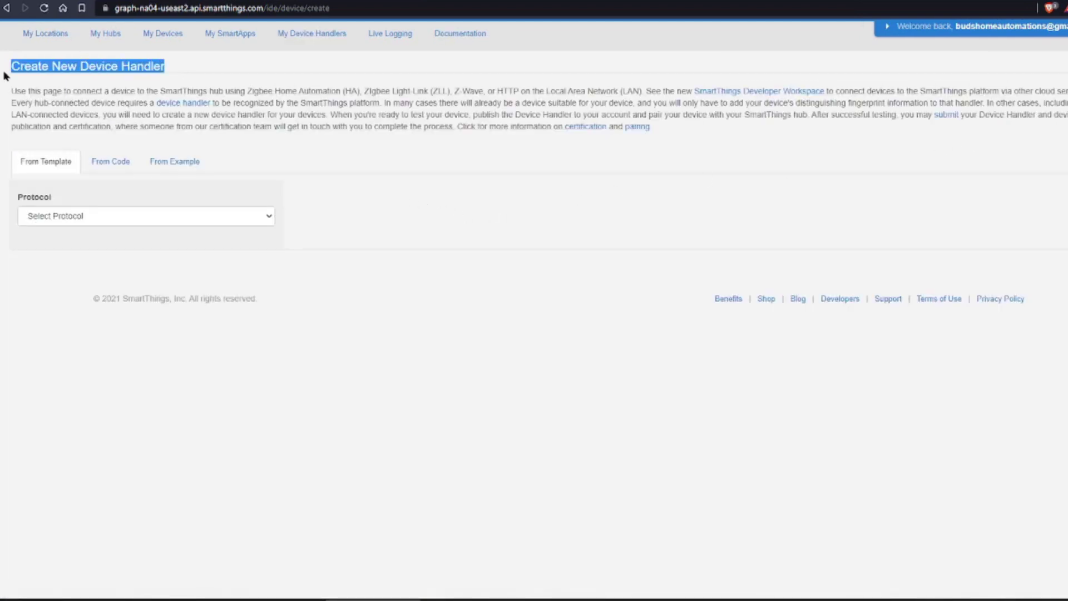
{"action": "left_click", "coordinate": [111, 163]}
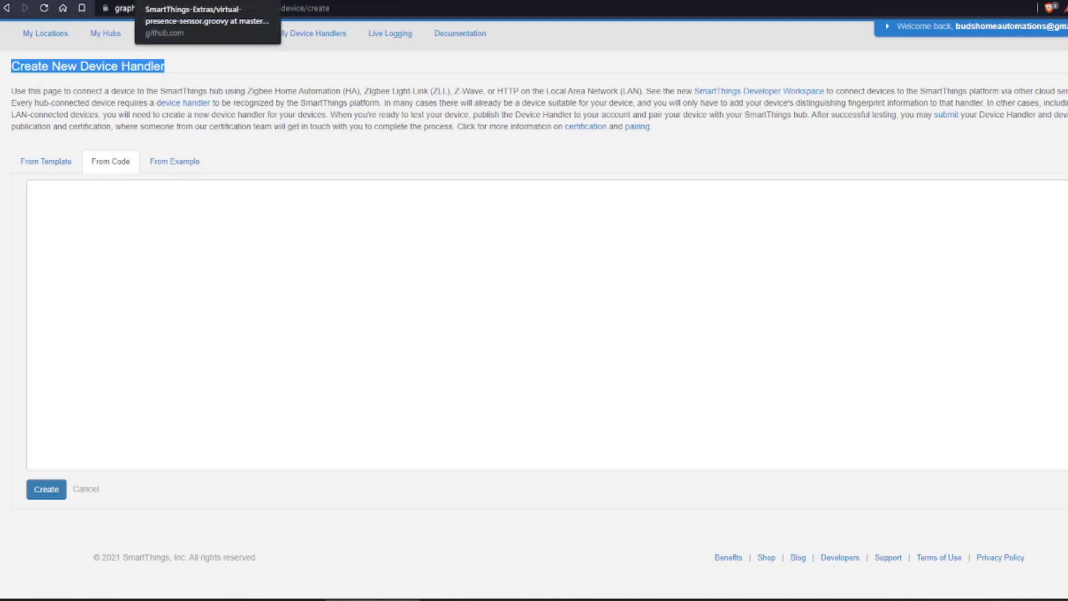
Copy all code from the raw virtual-presence-sensor.groovy file and return to the IDE.
{"action": "left_click", "coordinate": [167, 2]}
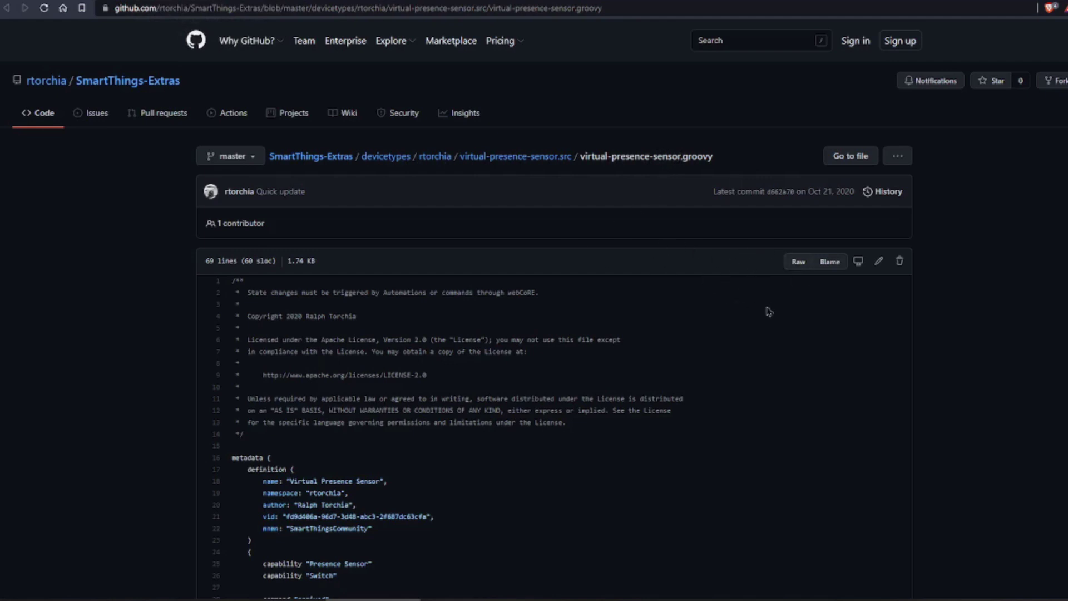
{"action": "left_click", "coordinate": [798, 261]}
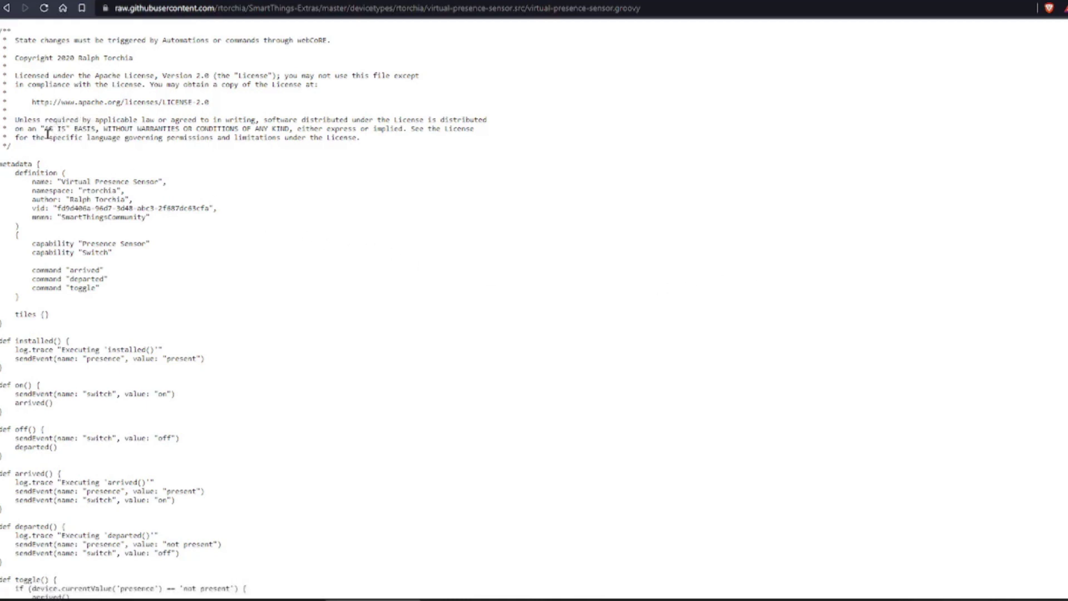
{"action": "key", "text": "ctrl+a"}
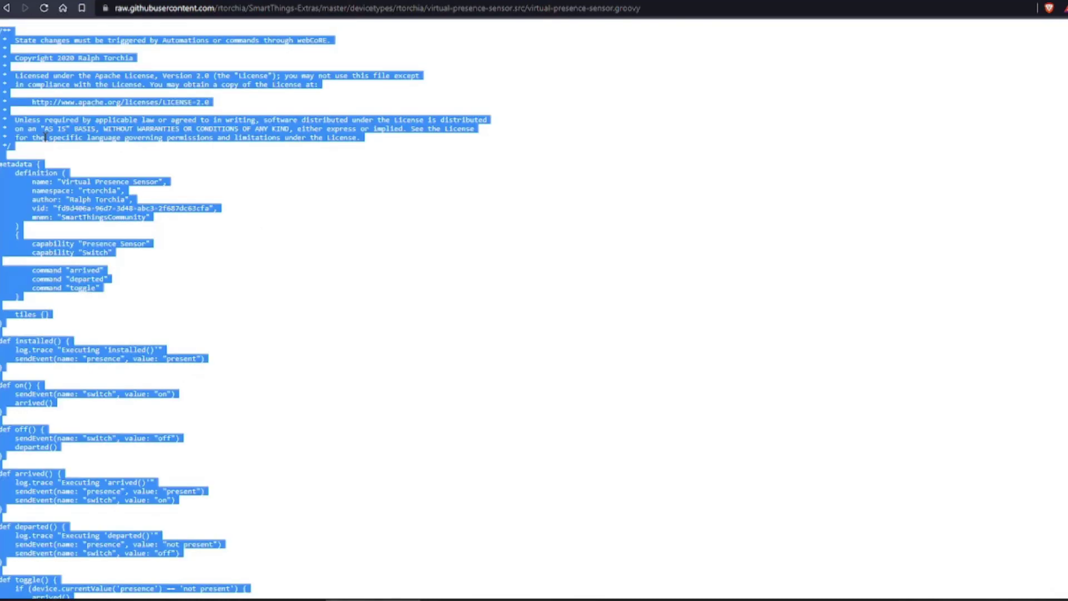
{"action": "right_click", "coordinate": [45, 138]}
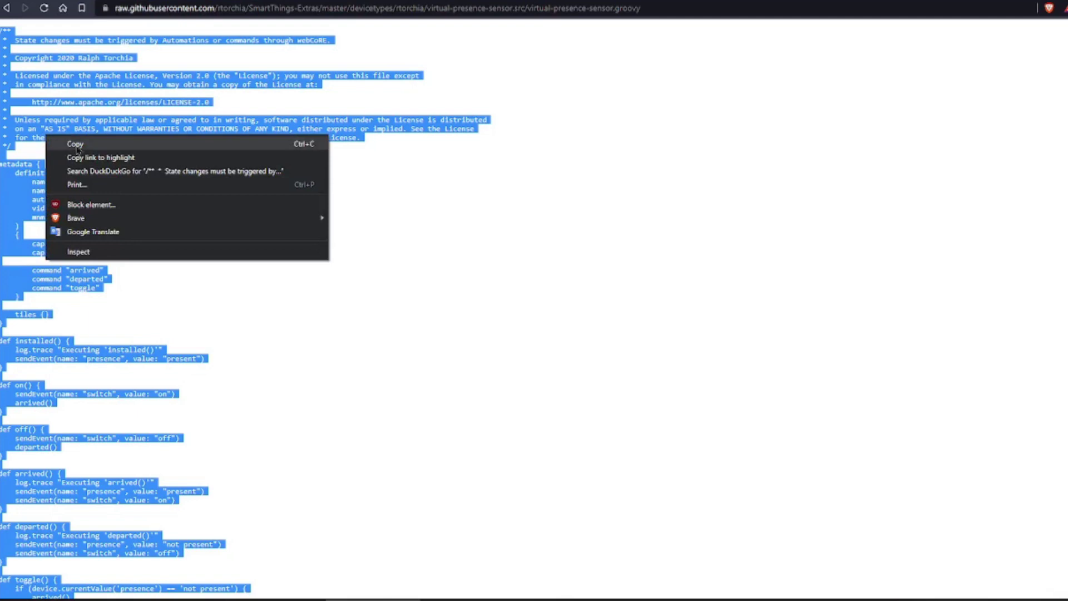
{"action": "left_click", "coordinate": [78, 145]}
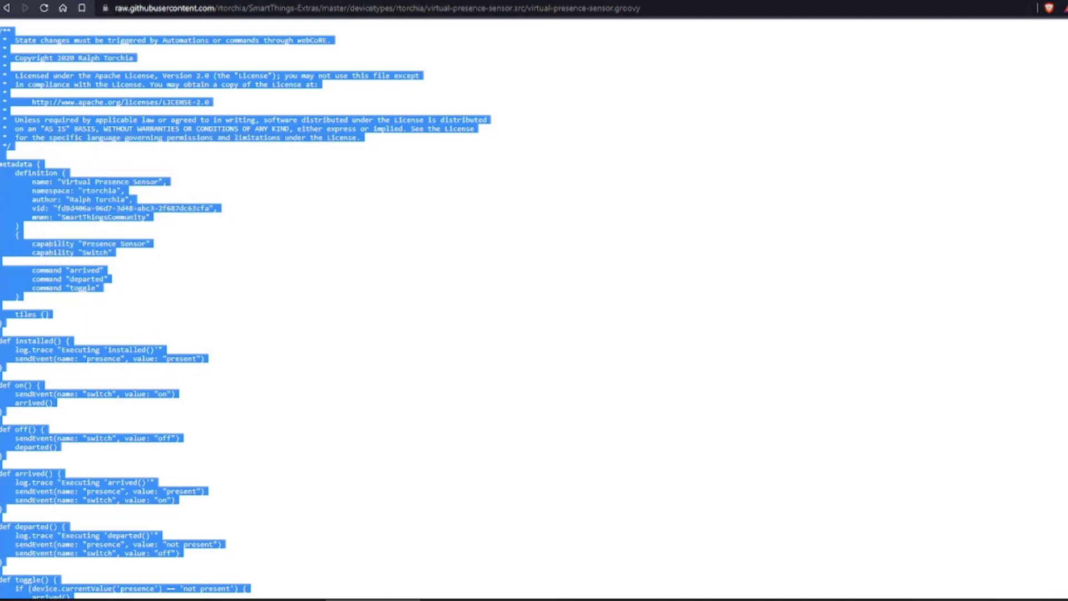
{"action": "key", "text": "ctrl+Tab"}
Paste the Virtual Presence Sensor code into the editor, then go to My Device Handlers.
{"action": "right_click", "coordinate": [101, 195]}
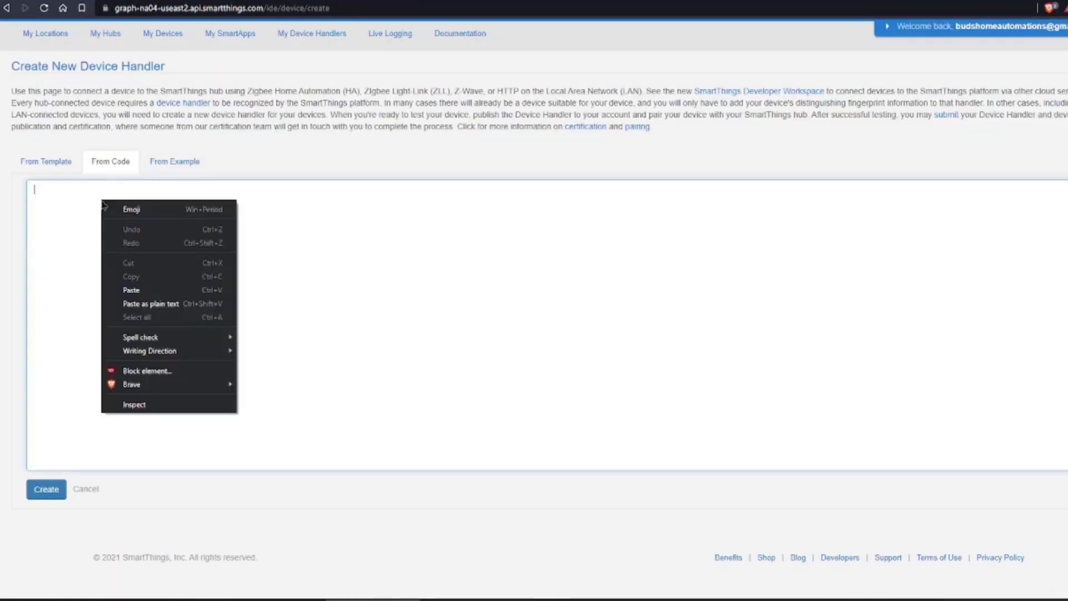
{"action": "left_click", "coordinate": [136, 289]}
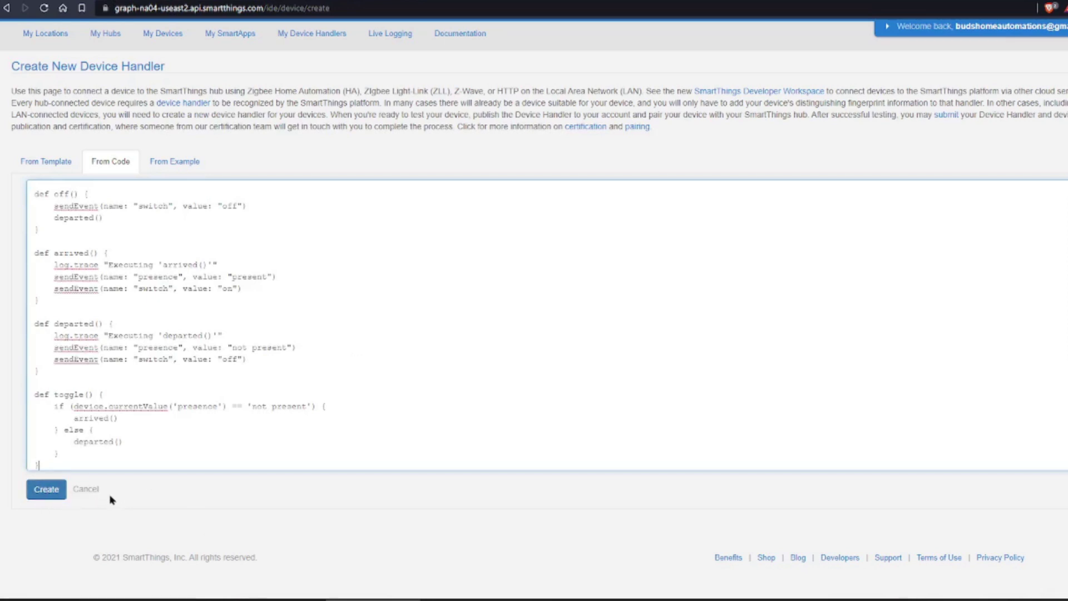
{"action": "left_click", "coordinate": [310, 36]}
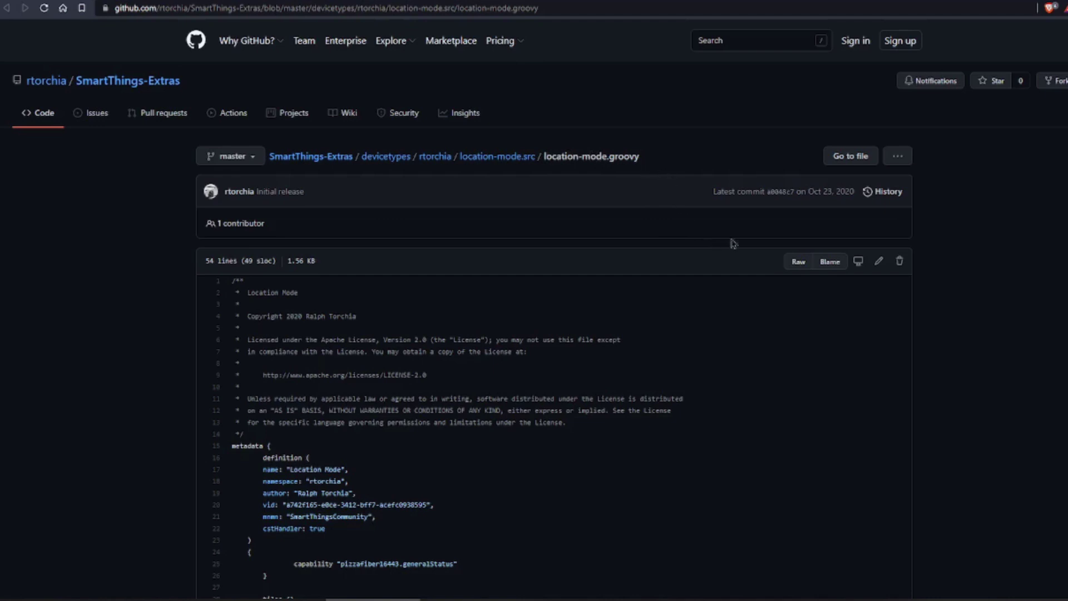
Copy the full raw location-mode.groovy code and return to the SmartThings IDE tab.
{"action": "left_click", "coordinate": [797, 263]}
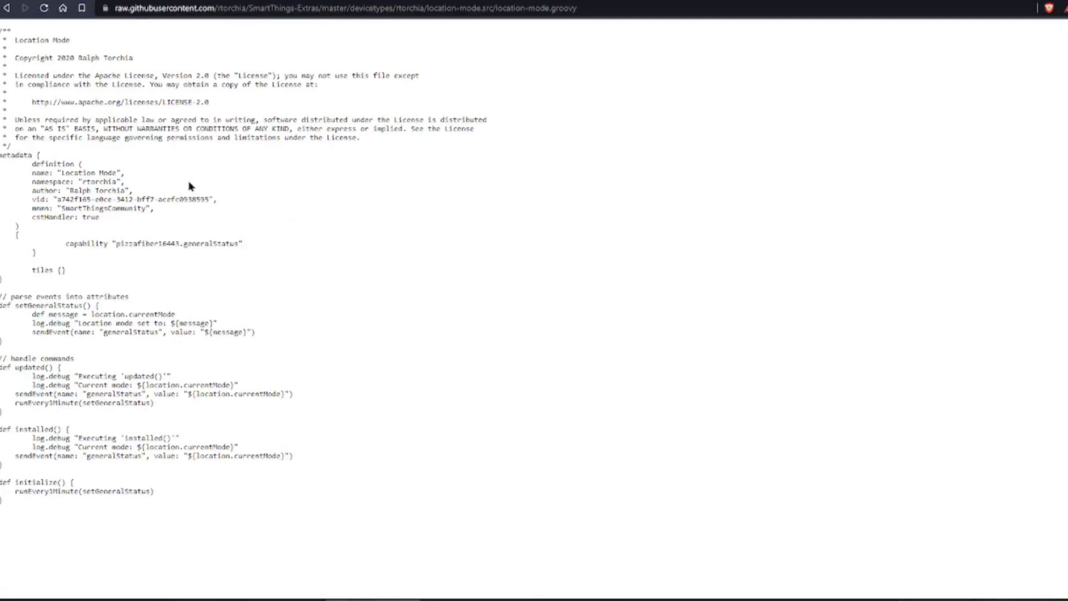
{"action": "key", "text": "ctrl+a"}
{"action": "right_click", "coordinate": [154, 127]}
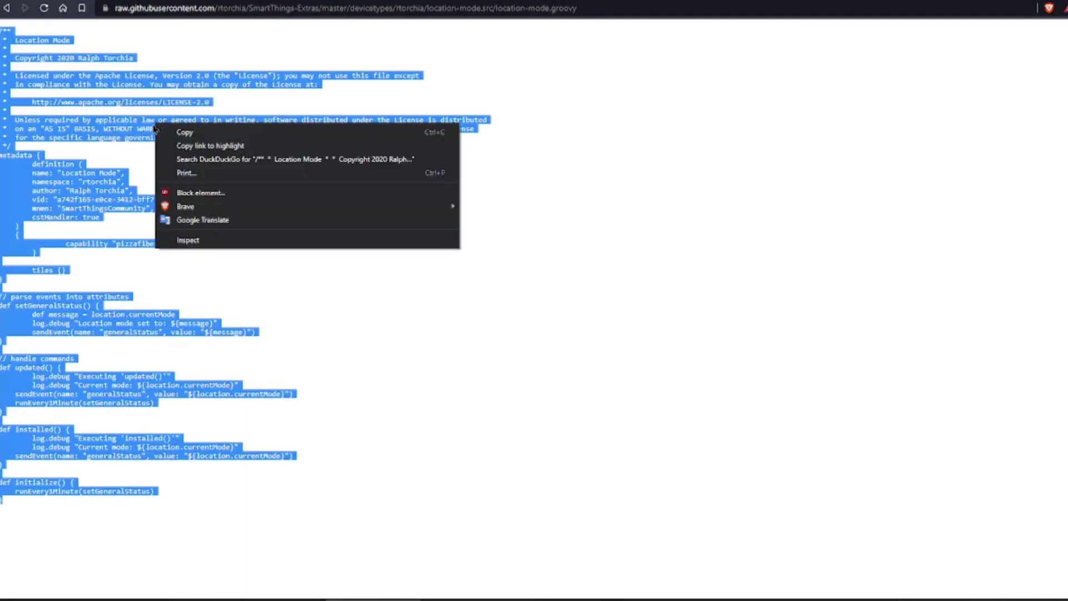
{"action": "left_click", "coordinate": [185, 133]}
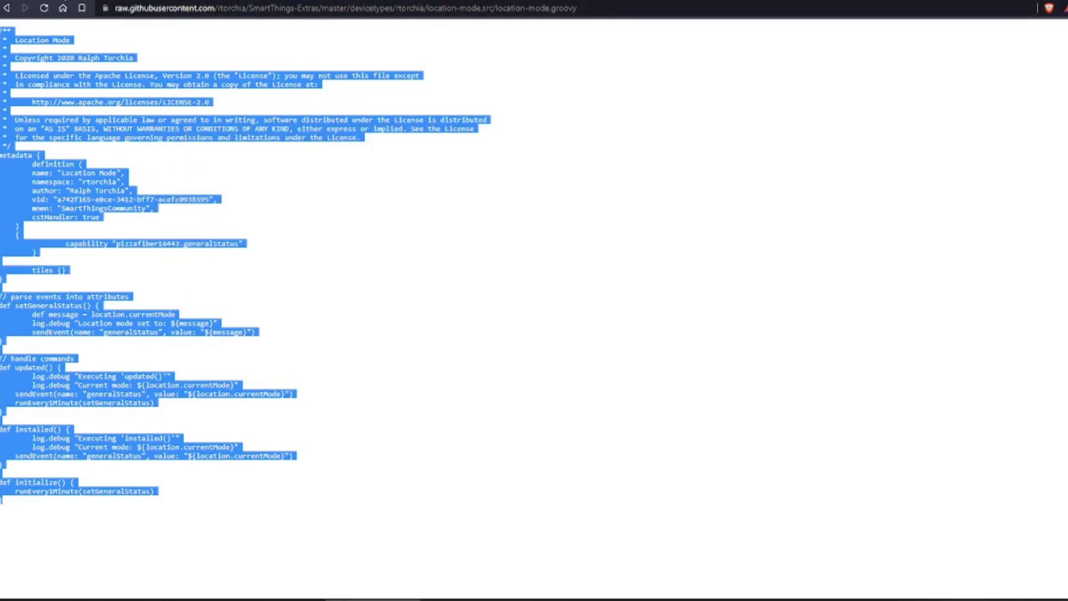
{"action": "key", "text": "ctrl+Tab"}
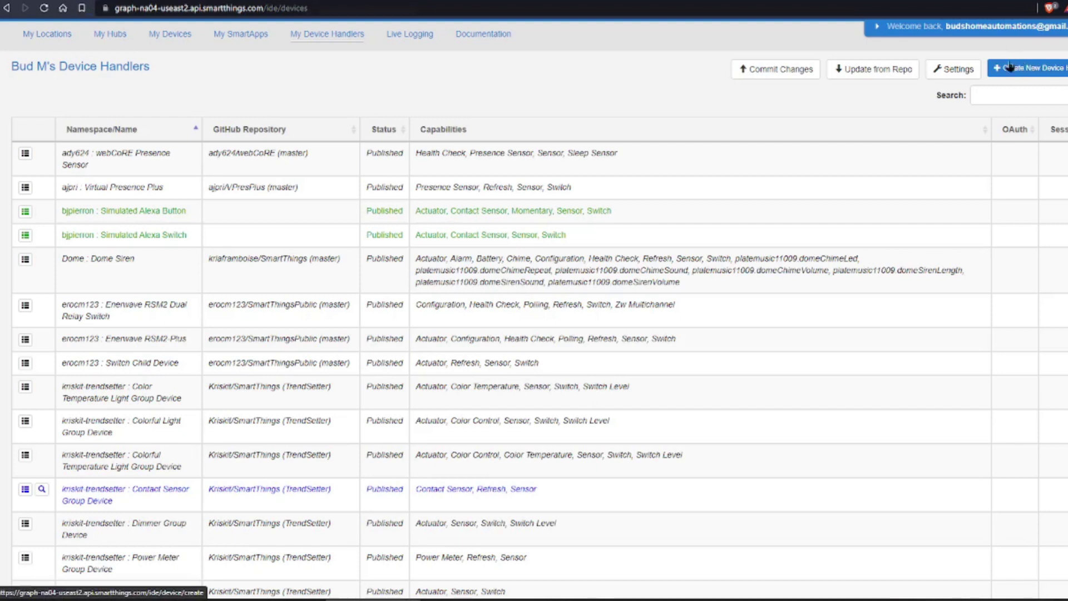
Create a new device handler from code with the pasted Location Mode code, then return to My Device Handlers.
{"action": "left_click", "coordinate": [1036, 75]}
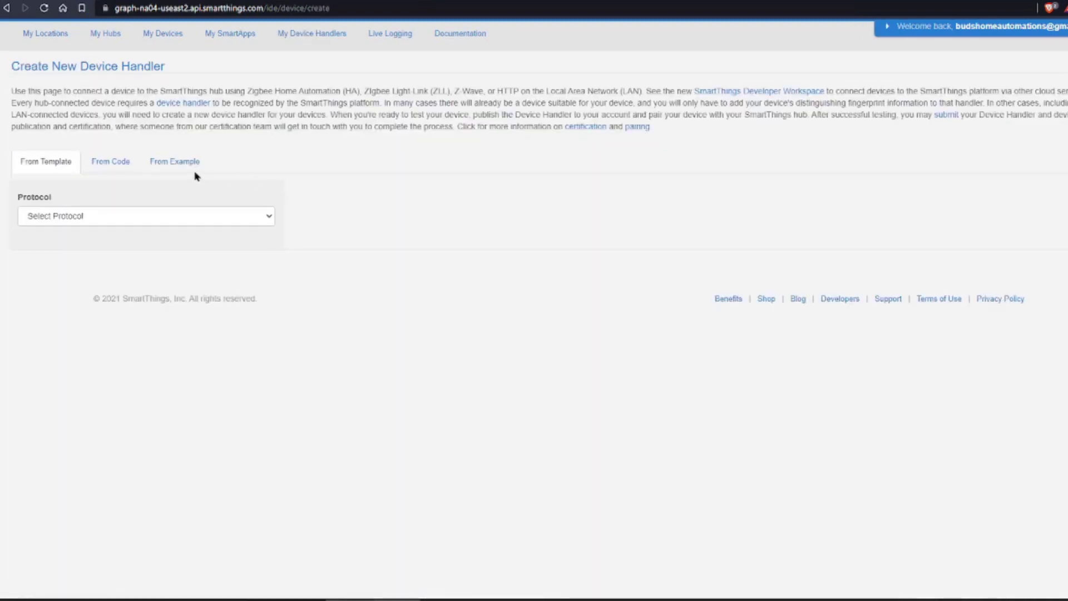
{"action": "left_click", "coordinate": [103, 165]}
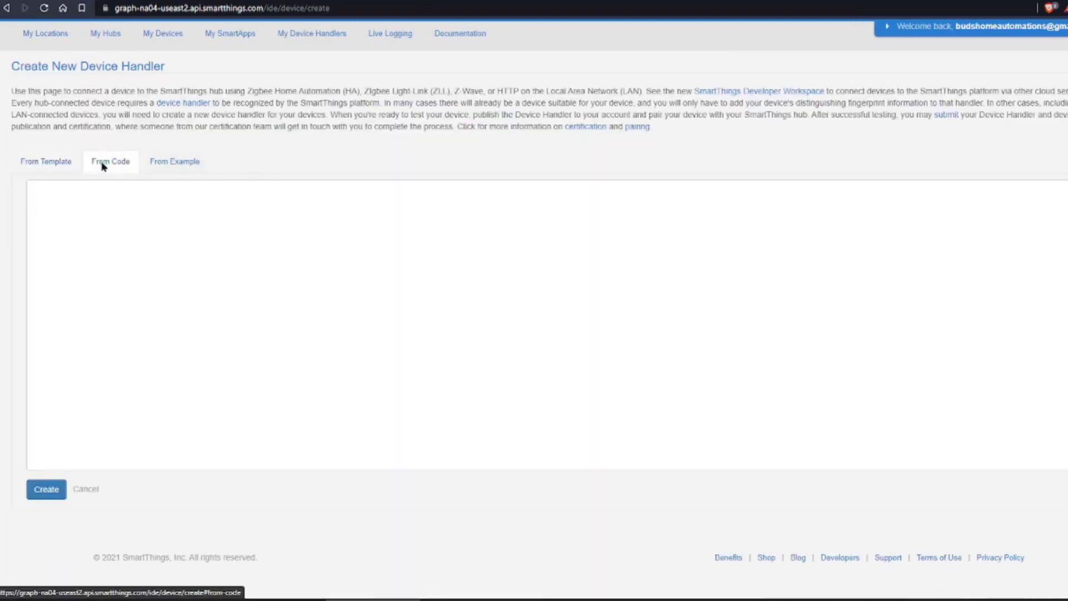
{"action": "right_click", "coordinate": [103, 207]}
{"action": "left_click", "coordinate": [140, 294]}
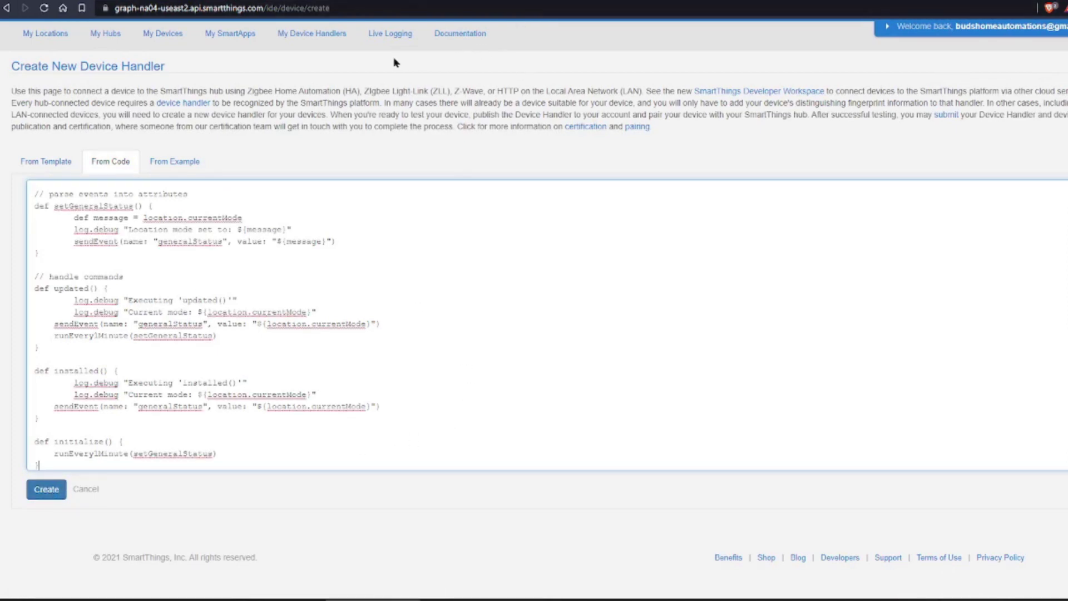
{"action": "left_click", "coordinate": [309, 33]}
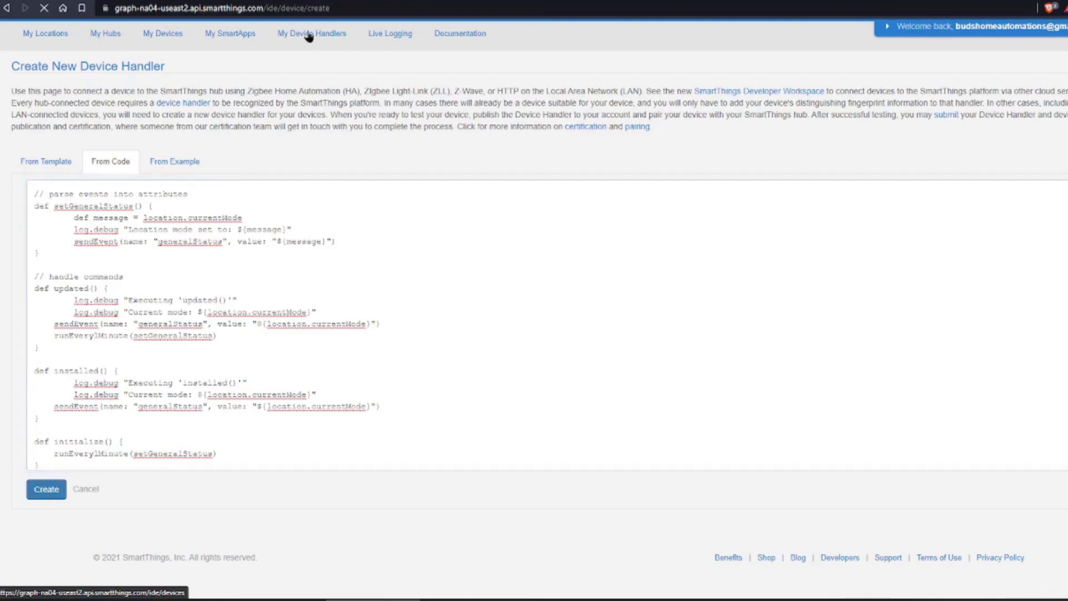
{"action": "scroll", "coordinate": [257, 248], "scroll_direction": "down", "scroll_amount": 8}
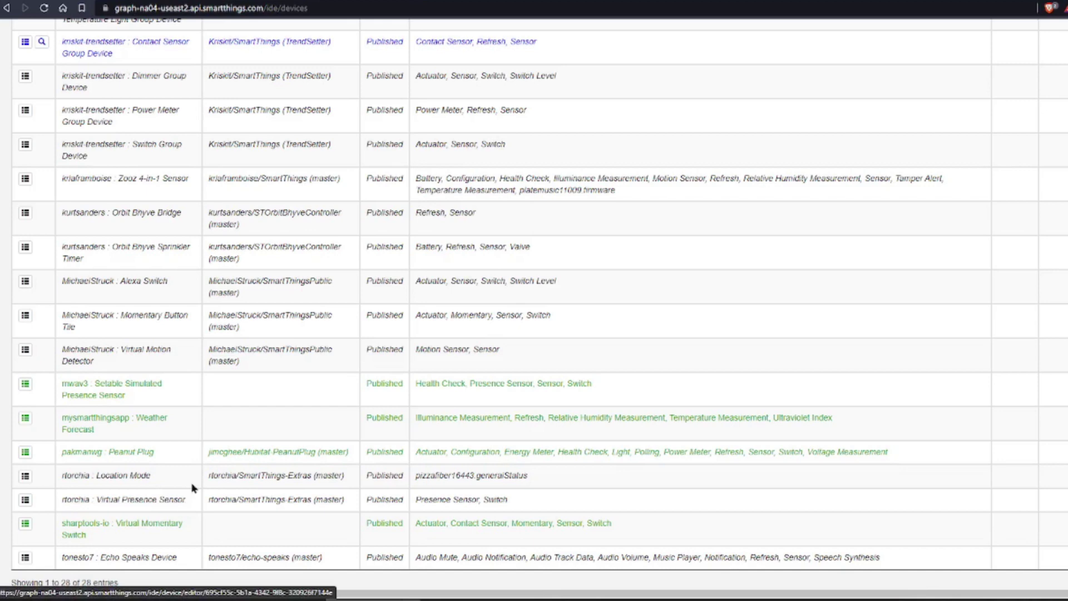
{"action": "scroll", "coordinate": [190, 483], "scroll_direction": "up", "scroll_amount": 8}
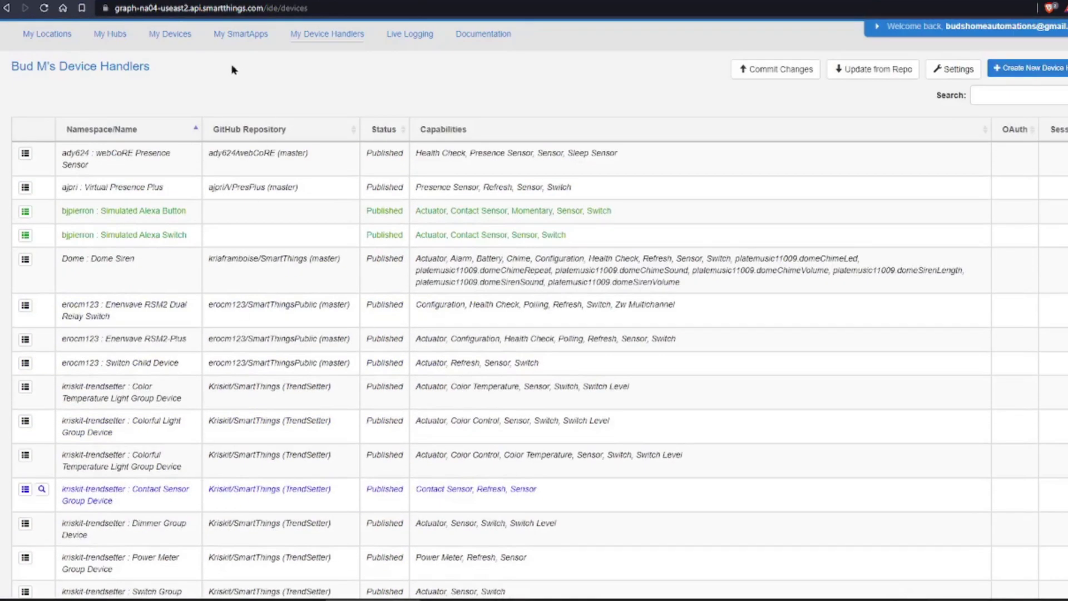
Find iPhone PS Bud in the My Devices list and highlight its Virtual Presence Sensor type.
{"action": "left_click", "coordinate": [173, 35]}
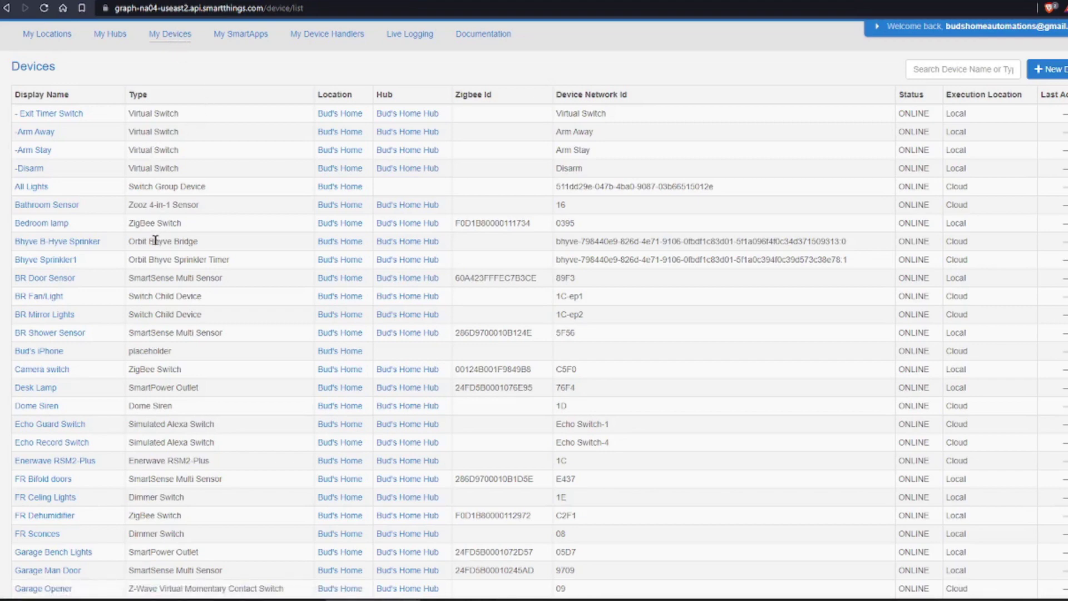
{"action": "scroll", "coordinate": [155, 241], "scroll_direction": "down", "scroll_amount": 5}
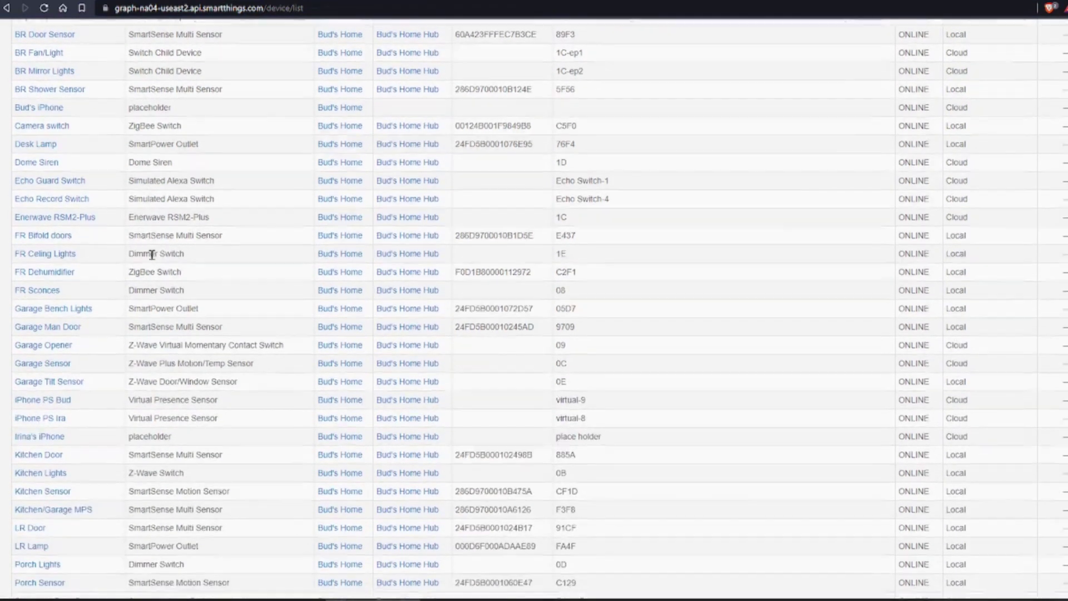
{"action": "scroll", "coordinate": [151, 255], "scroll_direction": "down", "scroll_amount": 2}
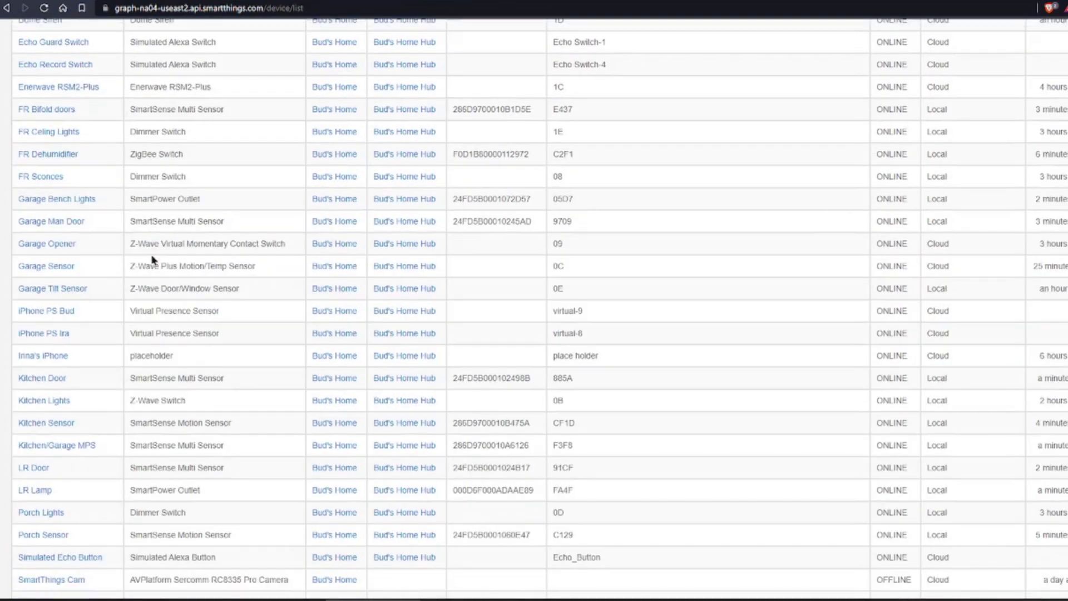
{"action": "scroll", "coordinate": [167, 272], "scroll_direction": "down", "scroll_amount": 6}
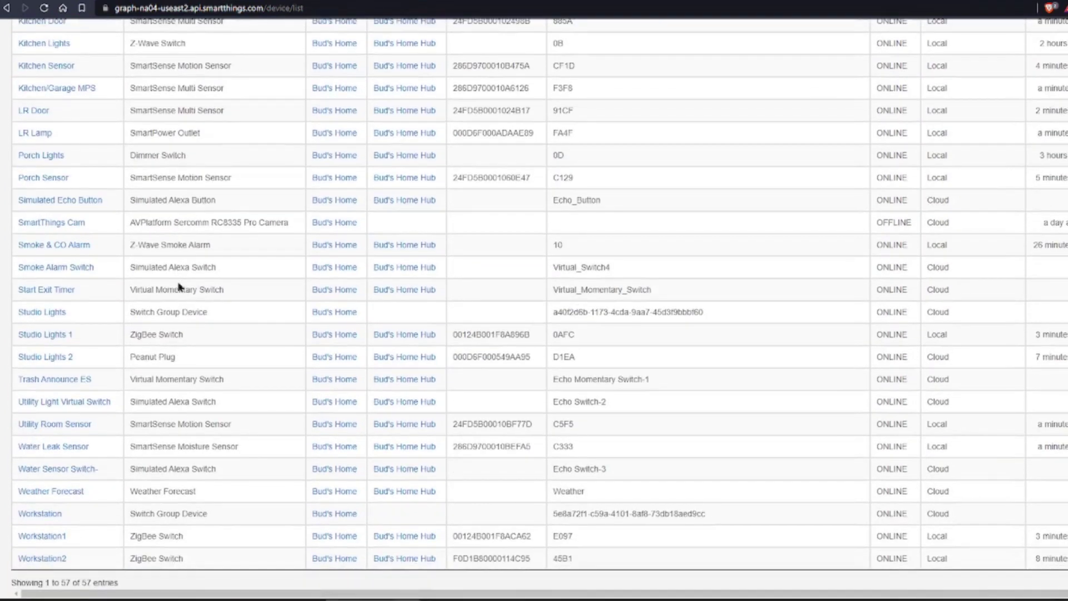
{"action": "scroll", "coordinate": [180, 287], "scroll_direction": "up", "scroll_amount": 4}
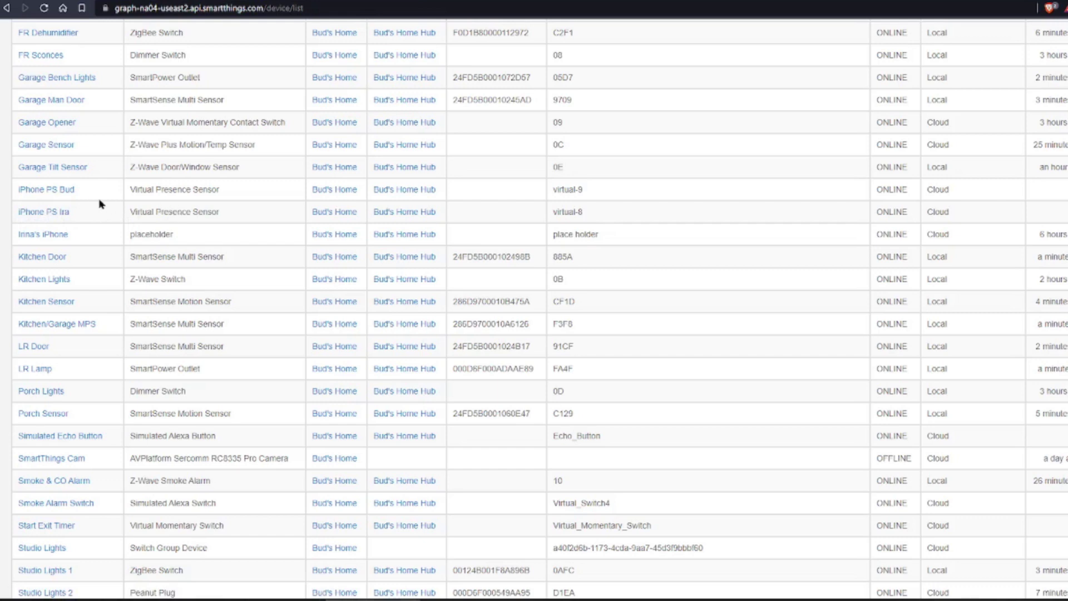
{"action": "left_click_drag", "start_coordinate": [228, 192], "coordinate": [118, 199]}
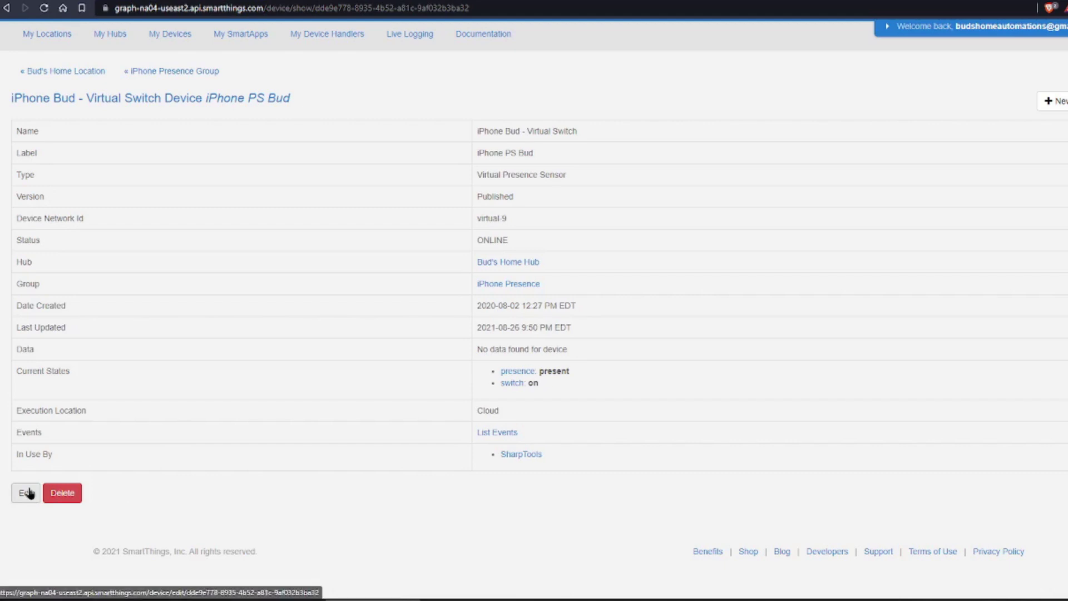
{"action": "left_click", "coordinate": [29, 493]}
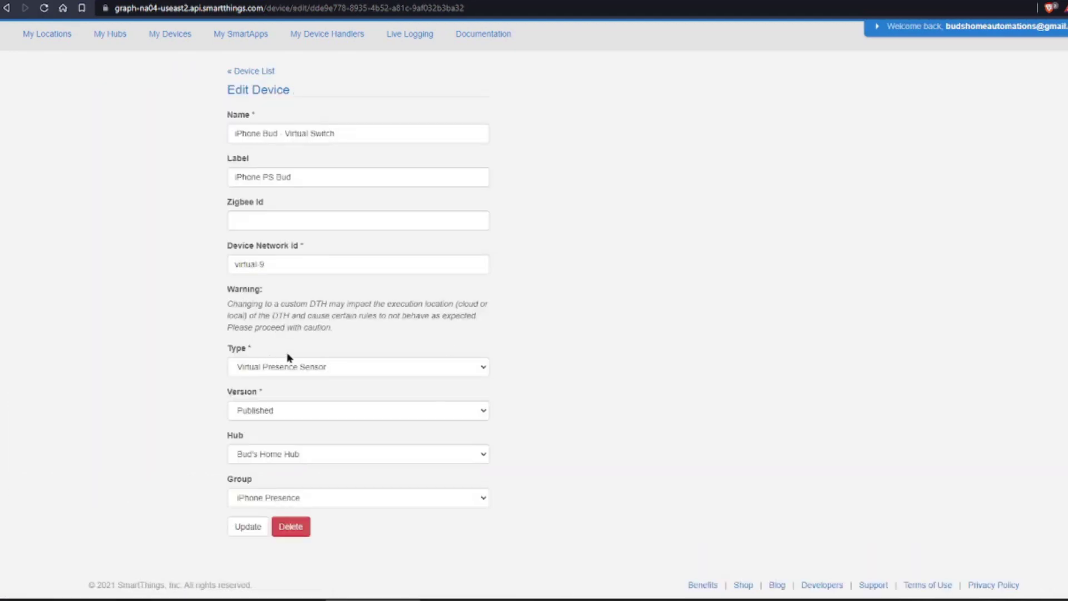
{"action": "left_click", "coordinate": [481, 374]}
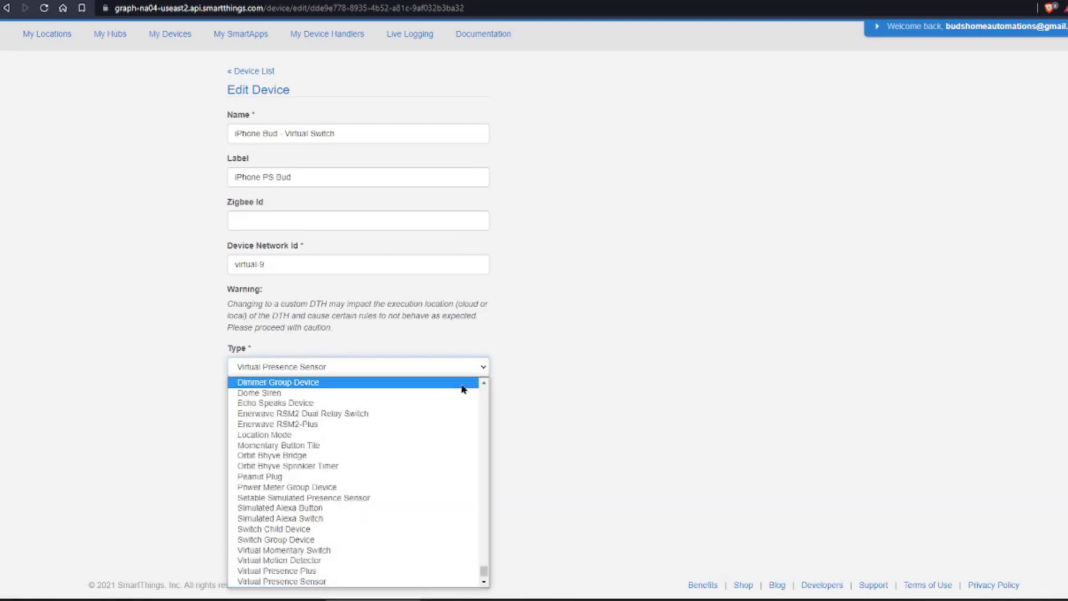
{"action": "scroll", "coordinate": [461, 398], "scroll_direction": "down", "scroll_amount": 1}
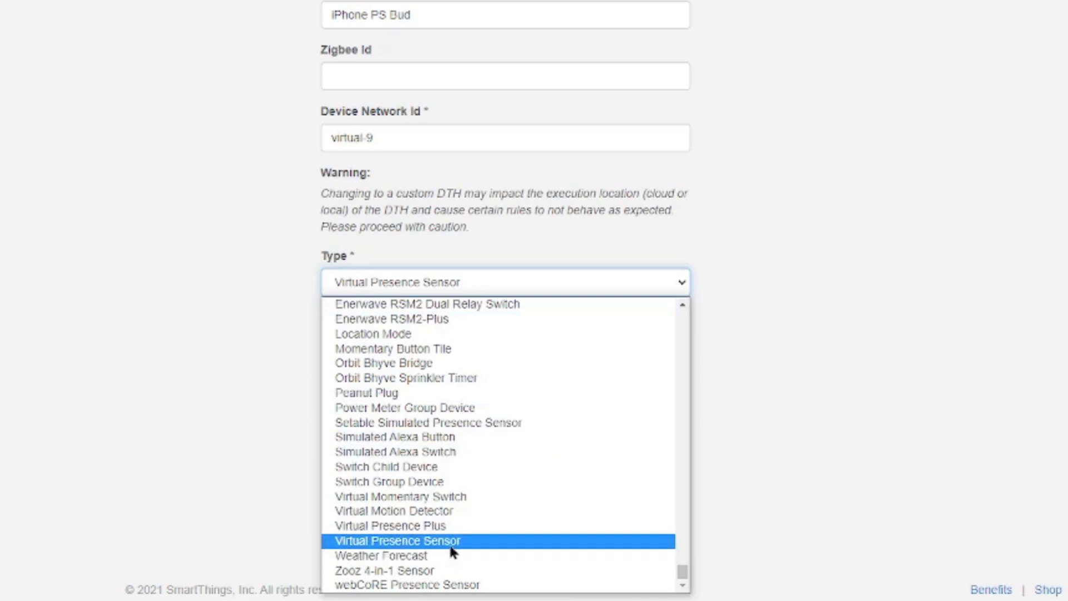
{"action": "left_click", "coordinate": [450, 542]}
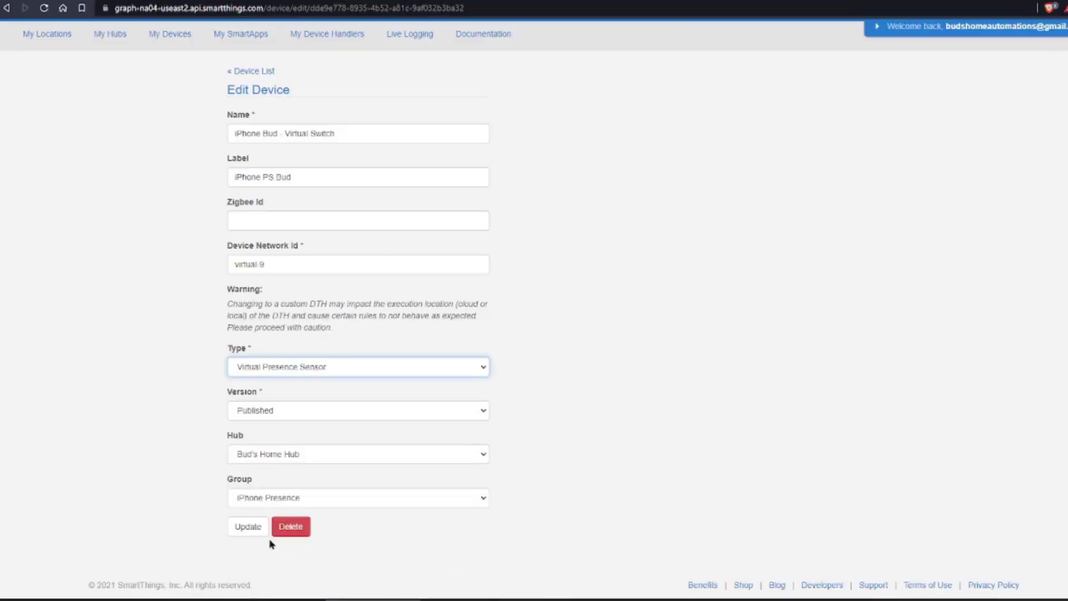
{"action": "left_click", "coordinate": [251, 528]}
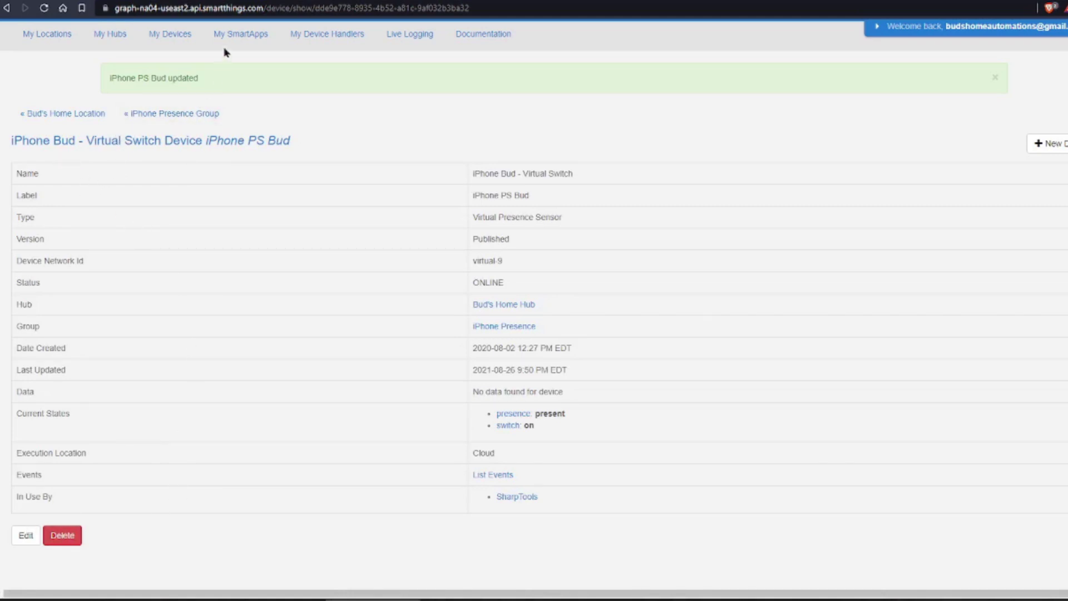
Return to My Devices and scroll to the iPhone PS Bud row to check its new type.
{"action": "left_click", "coordinate": [174, 35]}
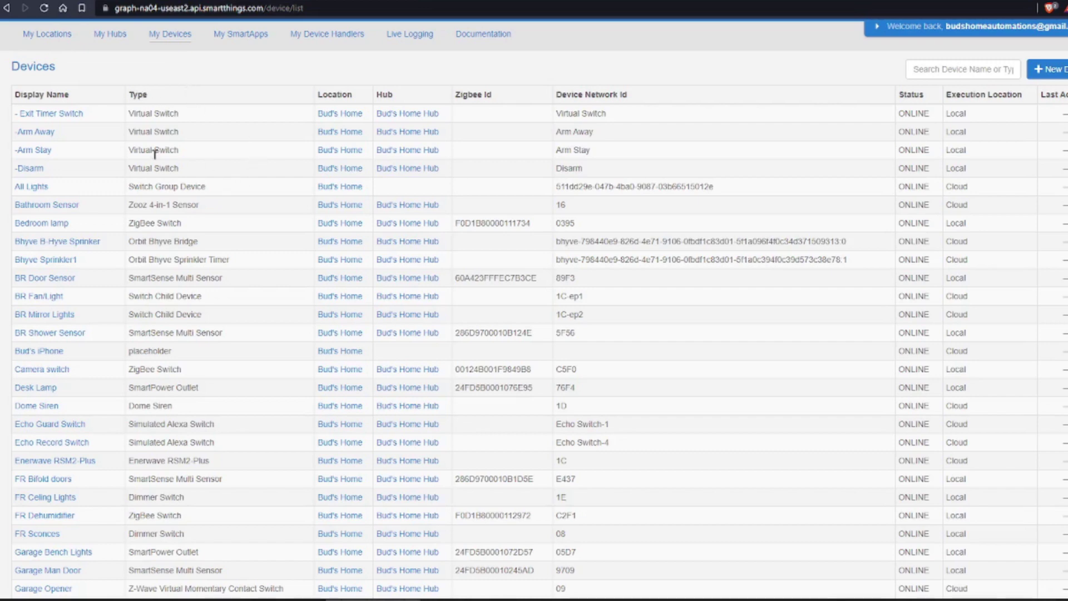
{"action": "scroll", "coordinate": [161, 183], "scroll_direction": "down", "scroll_amount": 5}
{"action": "scroll", "coordinate": [181, 228], "scroll_direction": "down", "scroll_amount": 4}
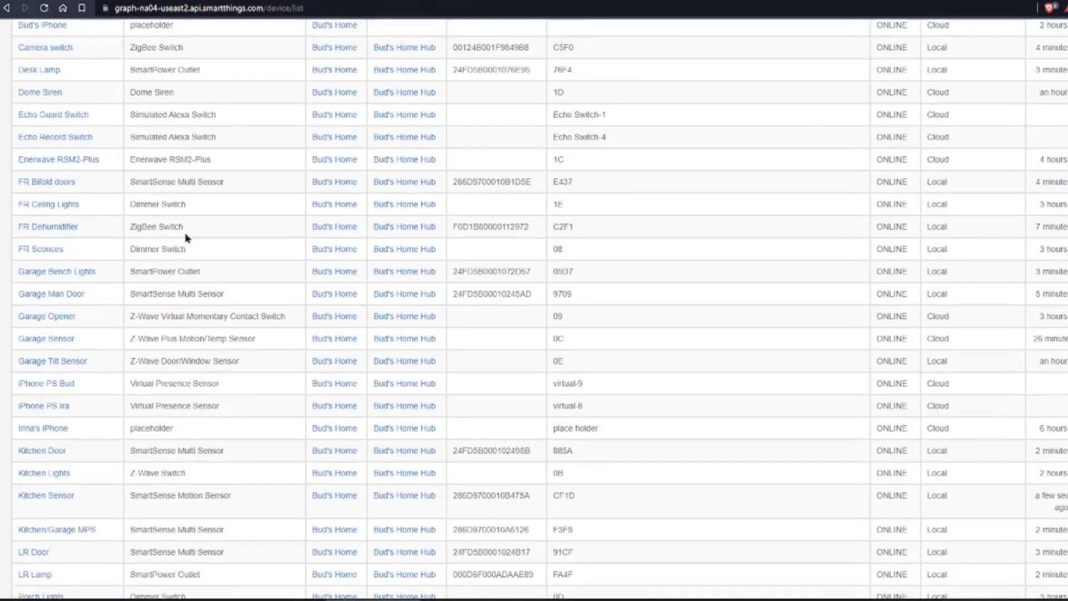